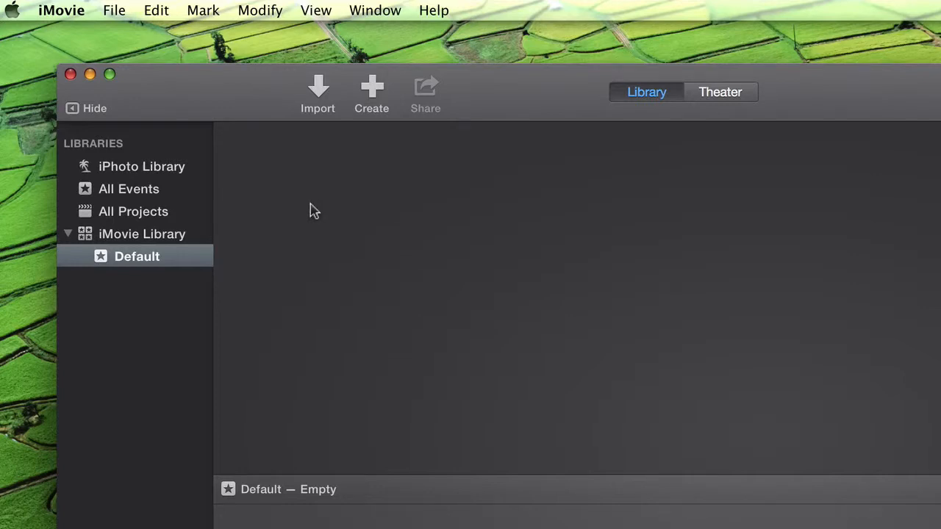
- Create a new event named Sample in the iMovie Library
click(114, 9)
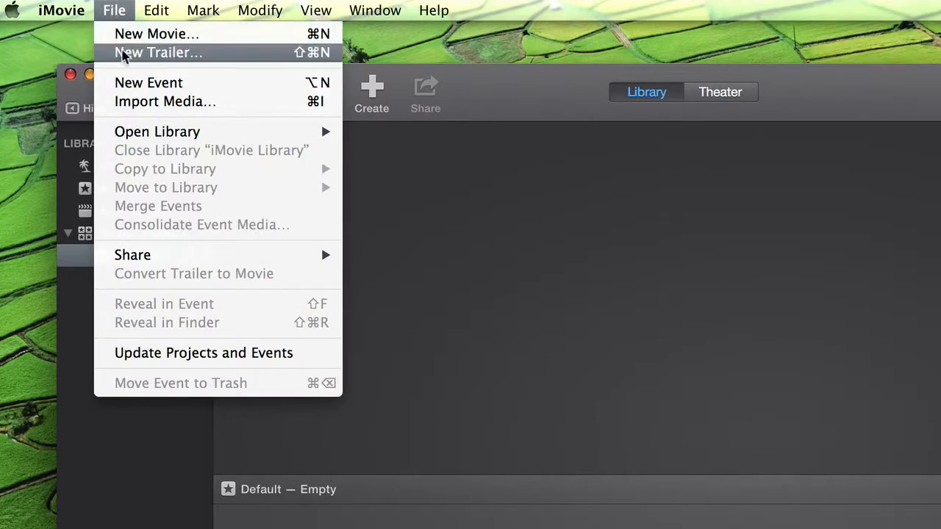
click(119, 83)
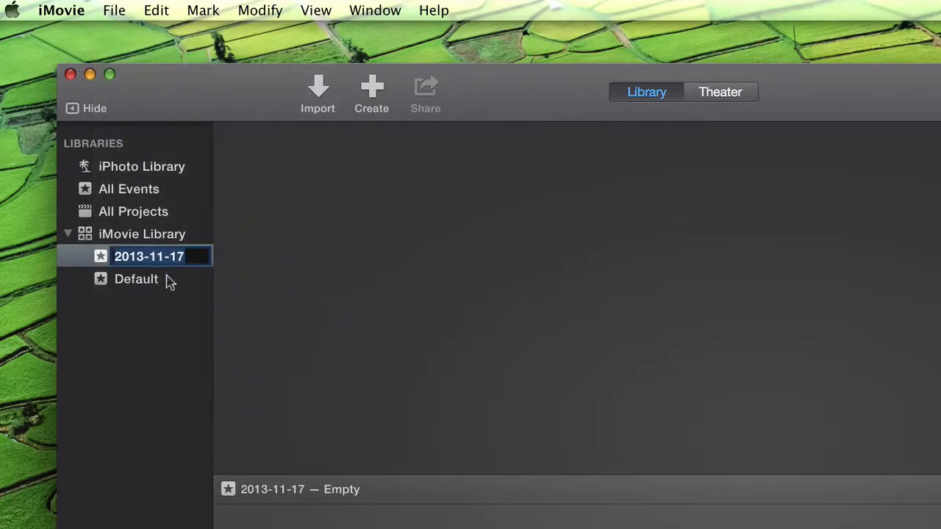
text(Sample)
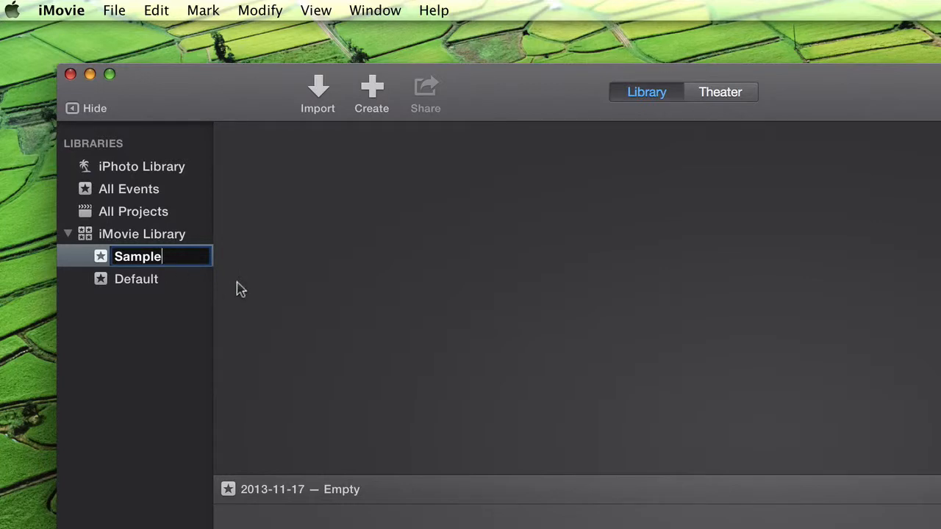
key(Return)
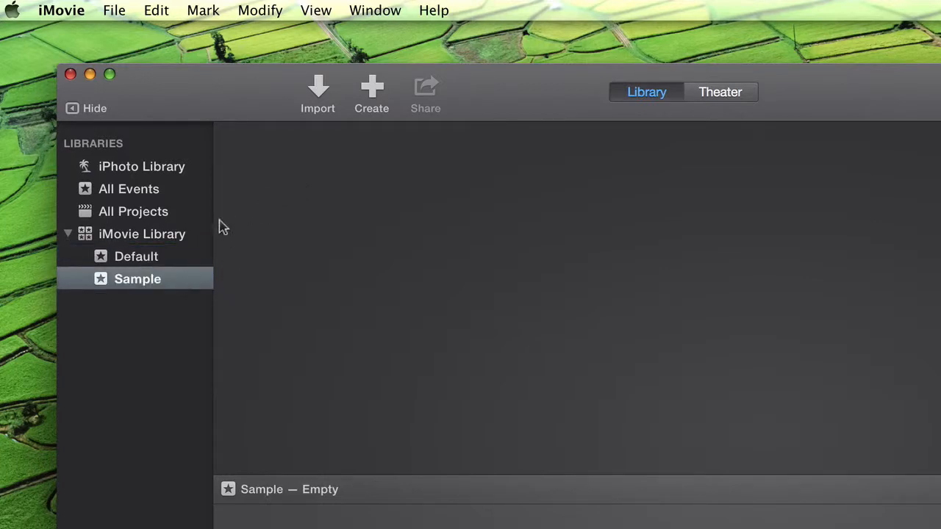
click(190, 290)
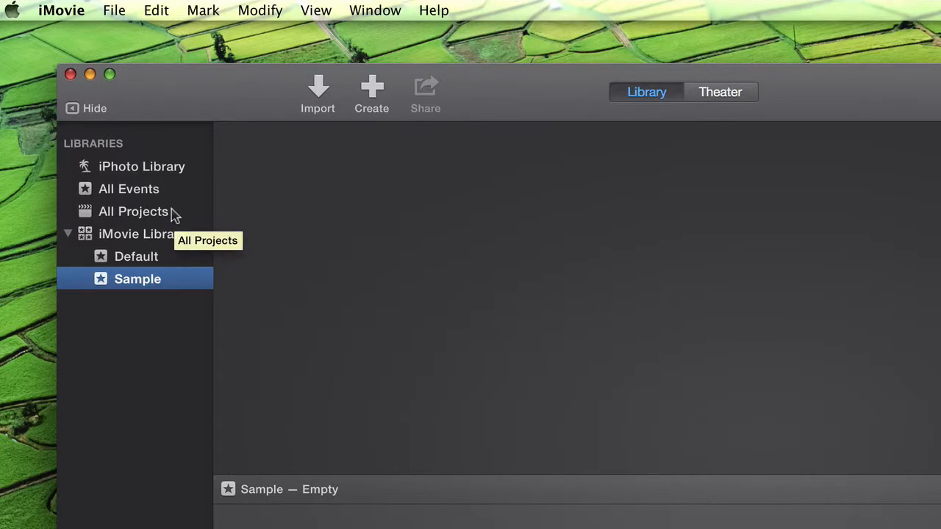
- Start a new movie, browse the available themes and preview the Bright theme
click(118, 10)
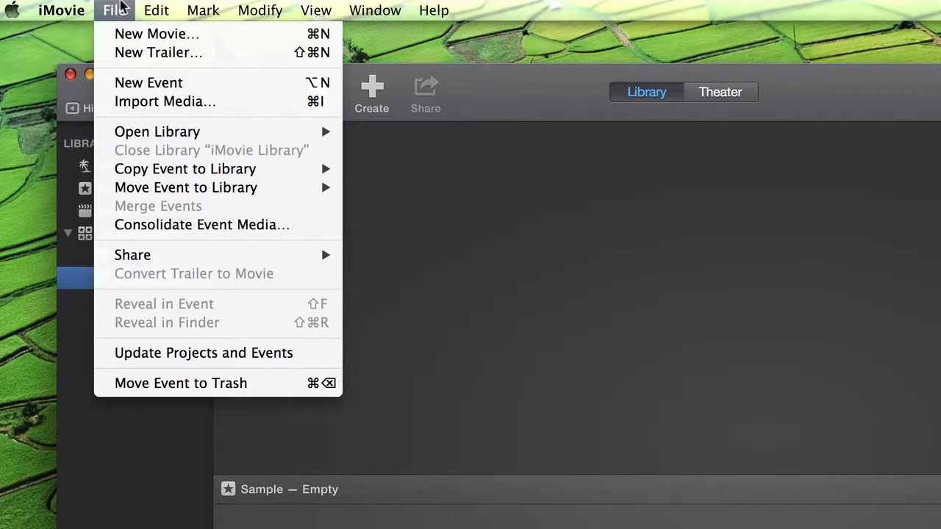
click(458, 173)
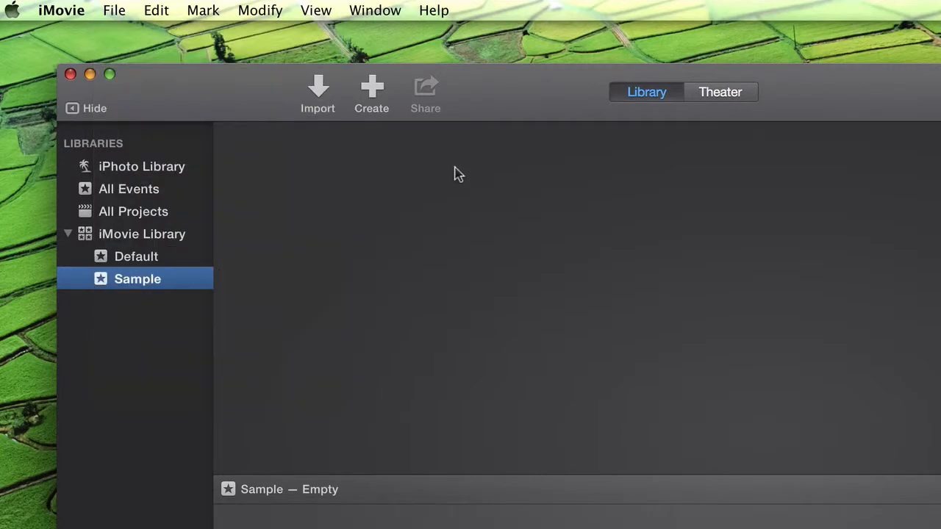
click(373, 94)
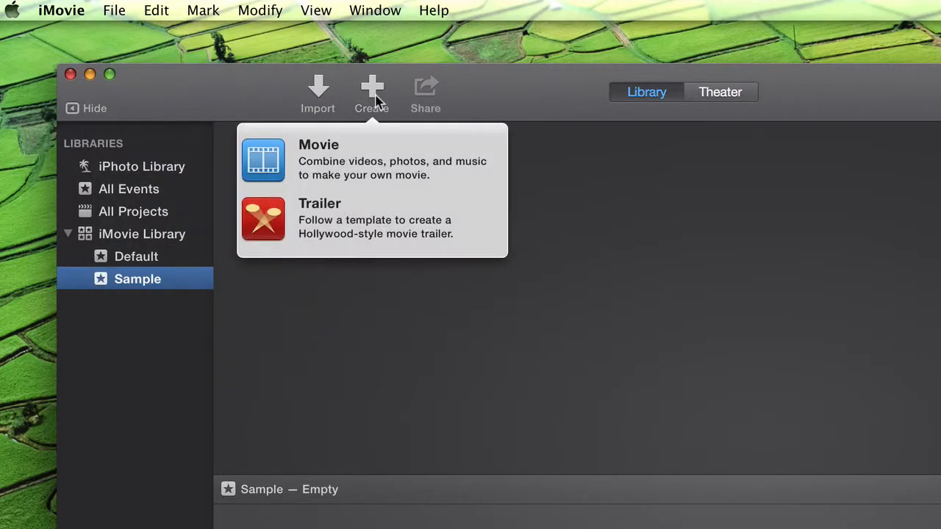
click(351, 160)
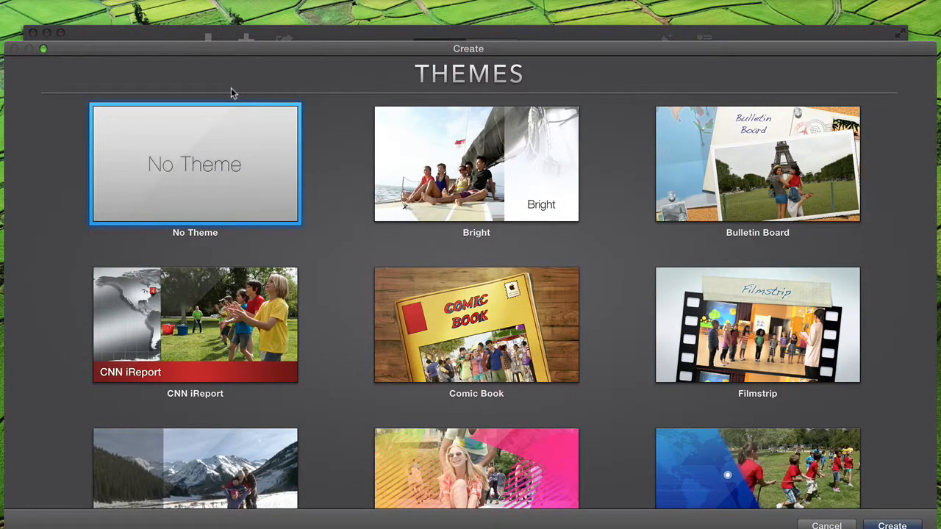
scroll(291, 235, down, 8)
scroll(292, 235, down, 5)
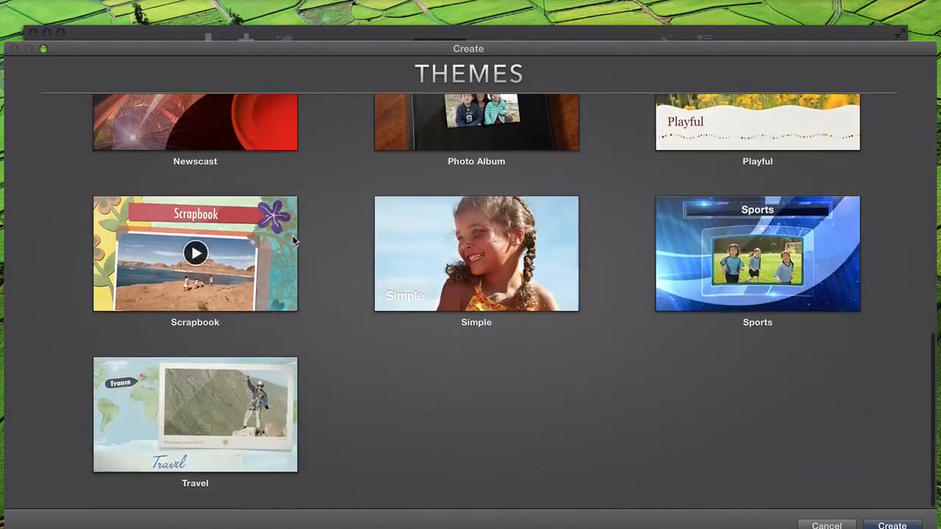
scroll(291, 235, up, 12)
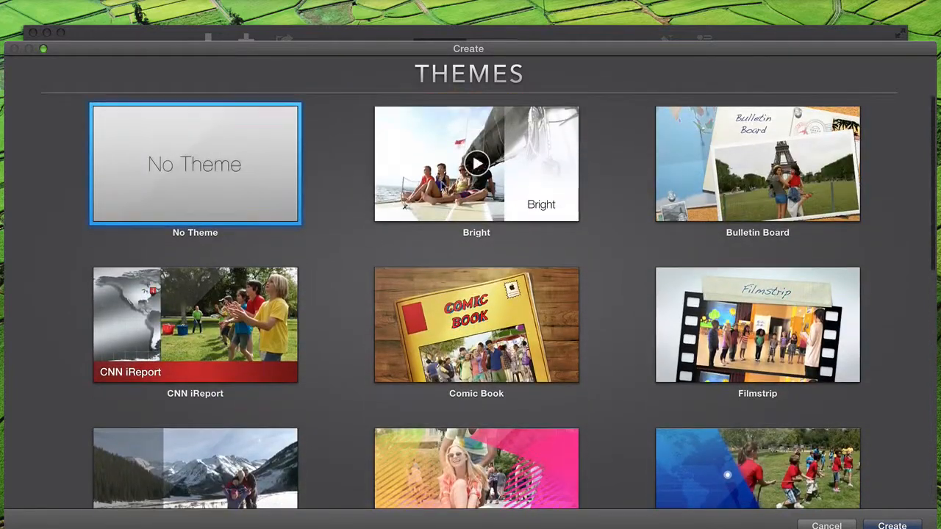
click(476, 162)
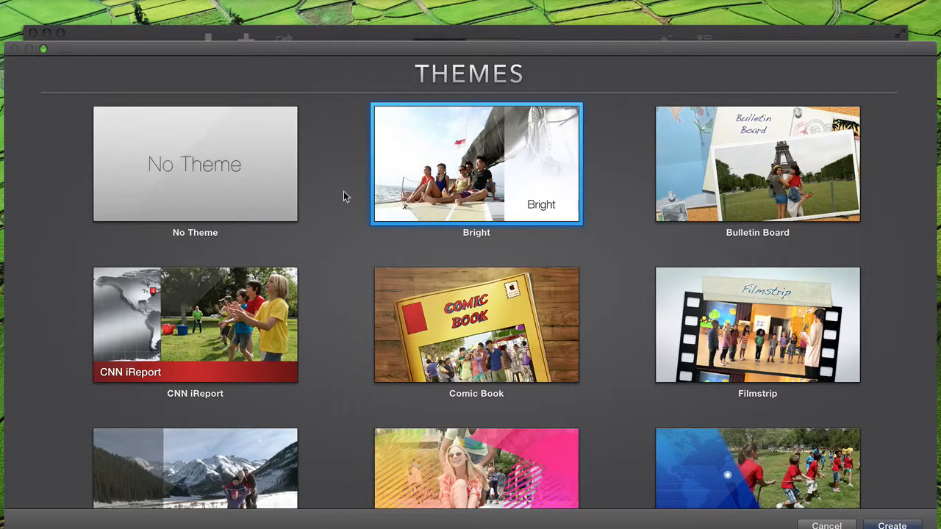
- Create the movie with No Theme, named Sample, in the Sample event
click(237, 152)
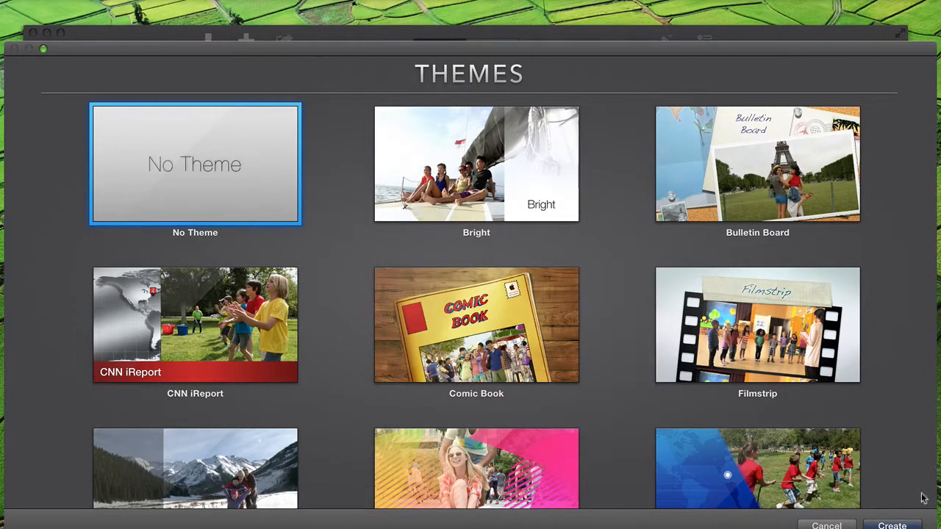
click(904, 523)
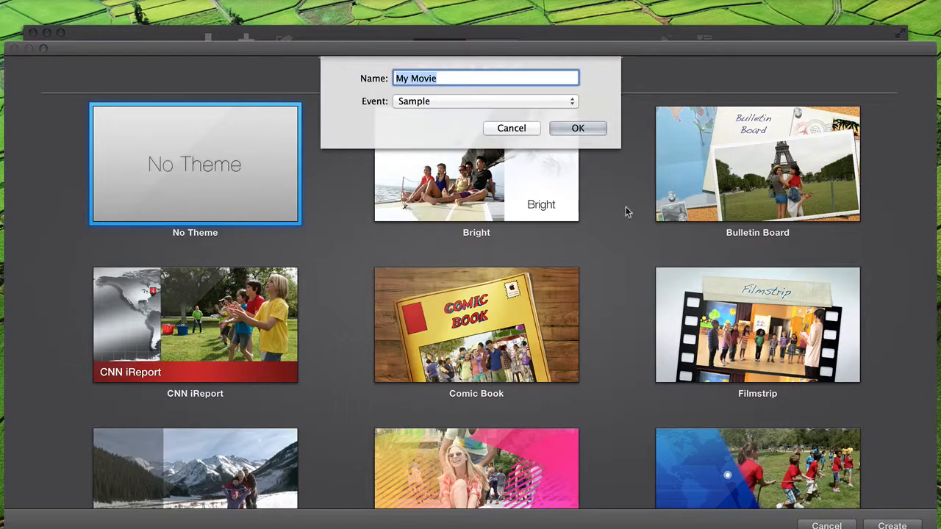
text(Sample)
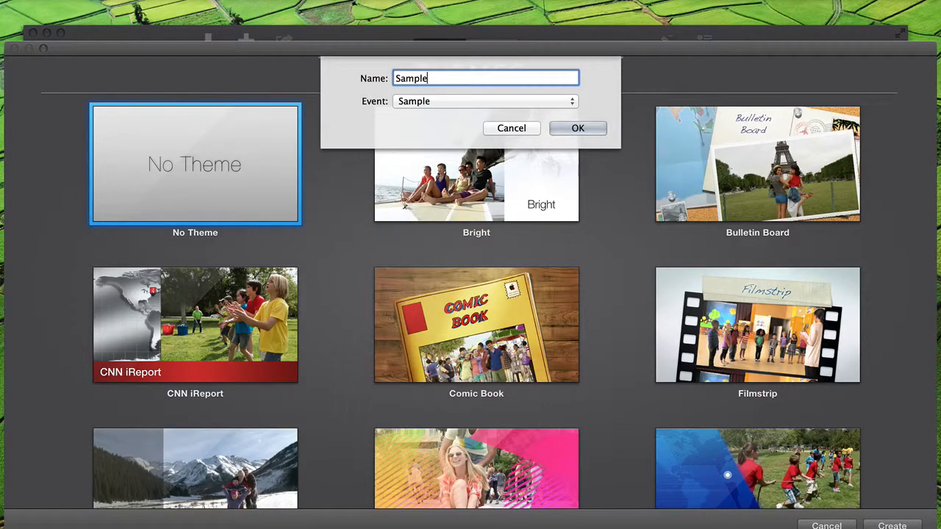
click(581, 128)
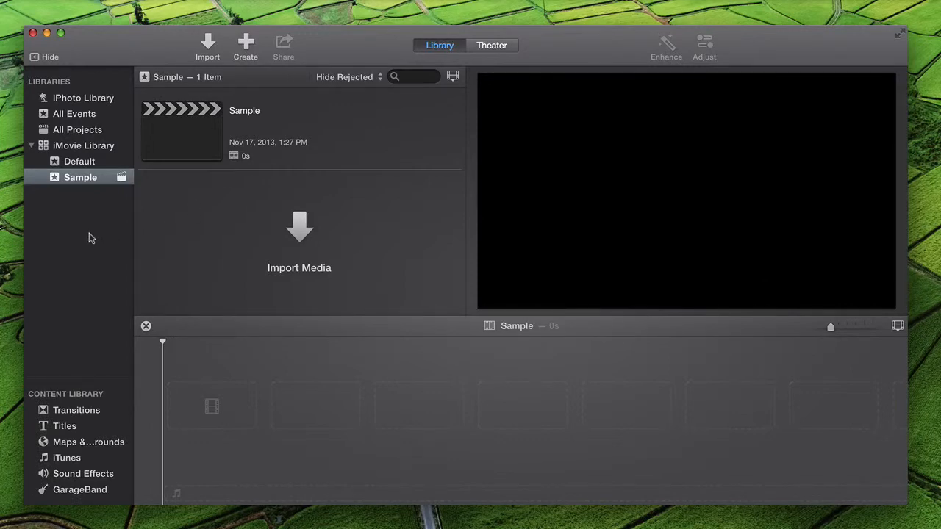
- Import title.2.mov from the iMovie Demo folder into the Sample event
click(81, 178)
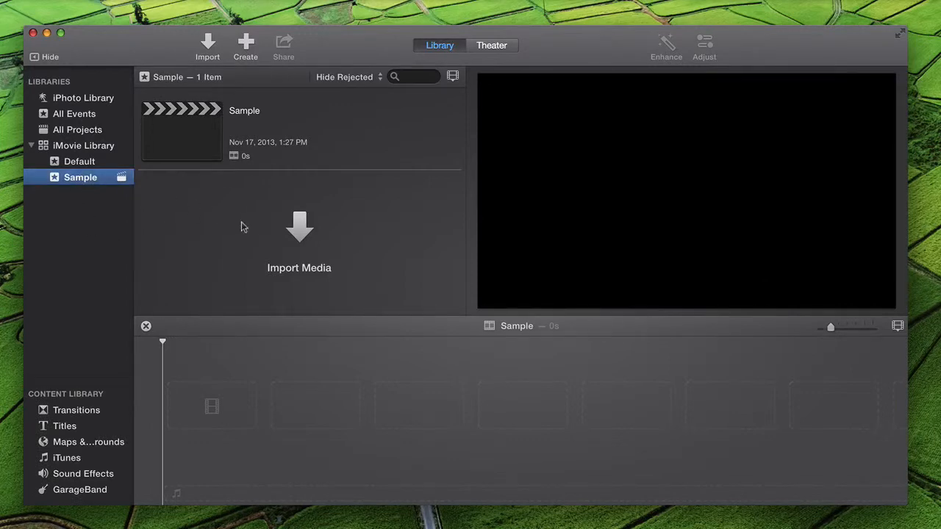
click(297, 217)
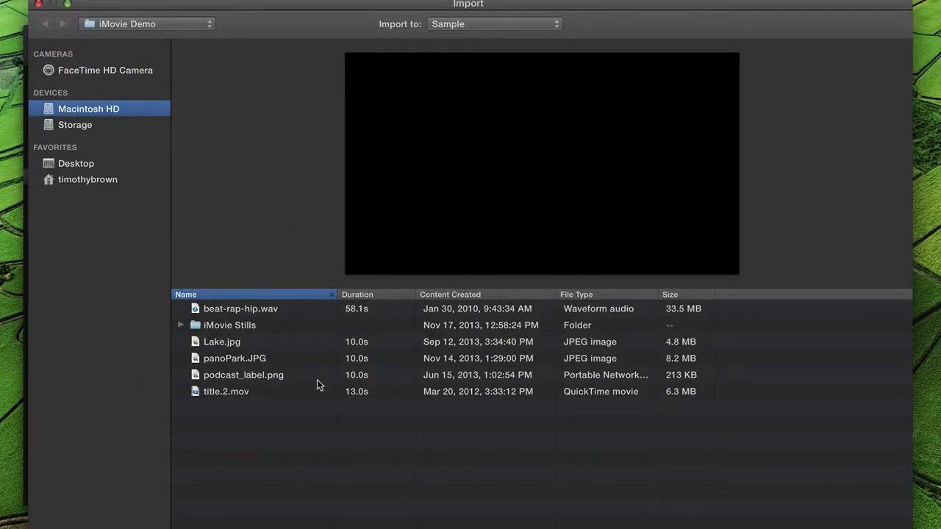
click(229, 392)
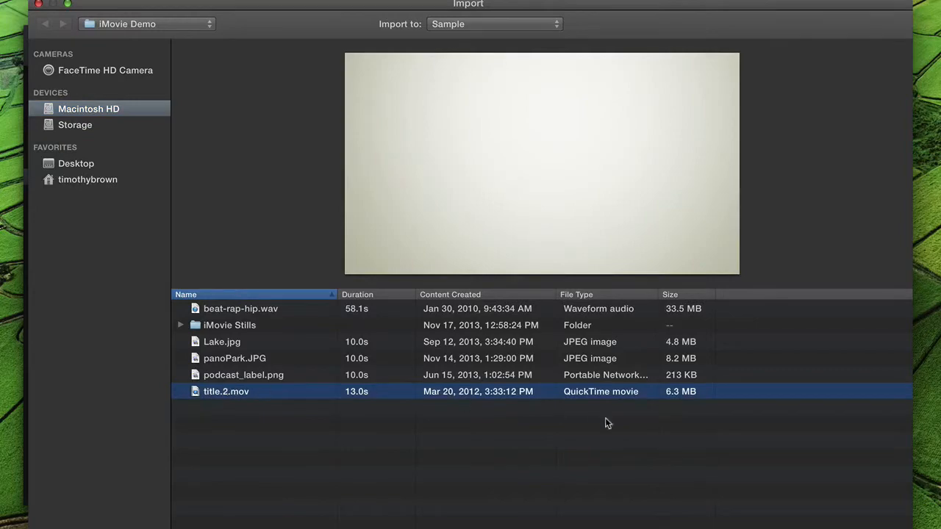
key(Return)
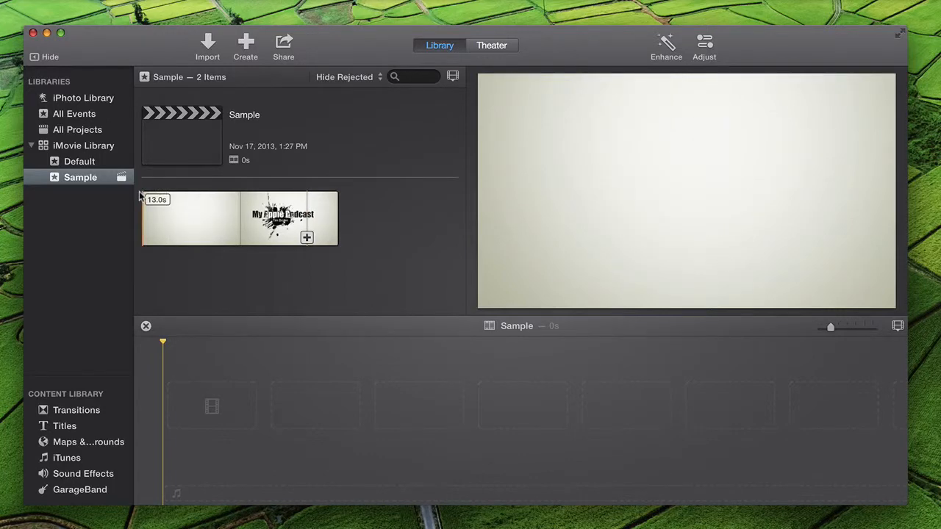
- Add the whole imported title clip to the Sample movie's timeline
click(335, 241)
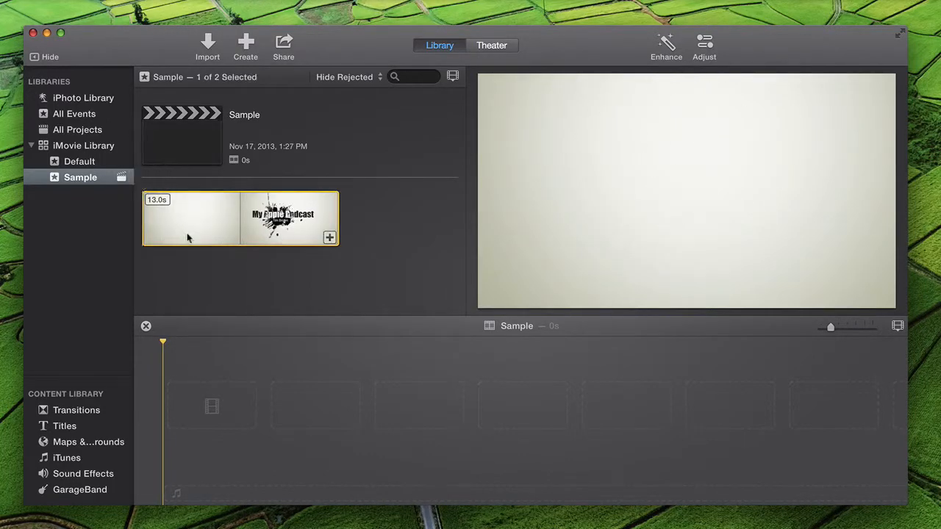
drag(189, 234, 197, 384)
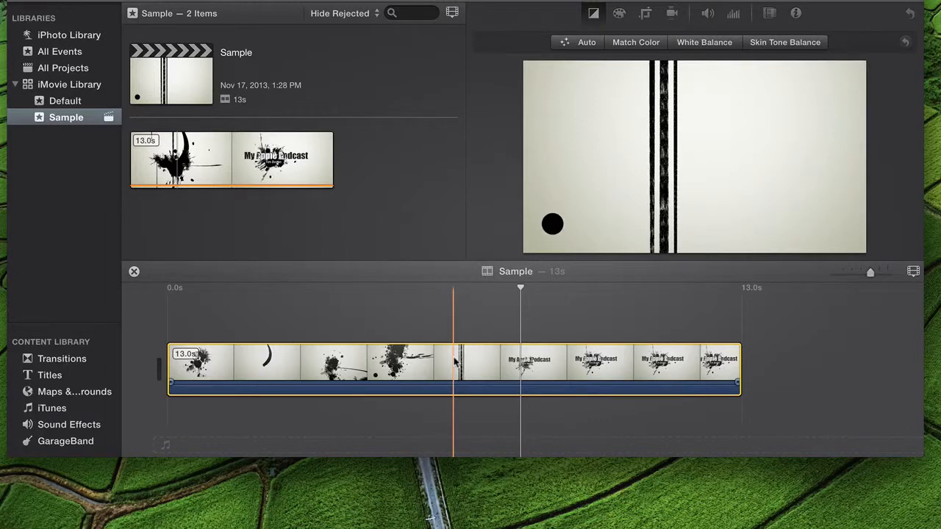
right_click(454, 360)
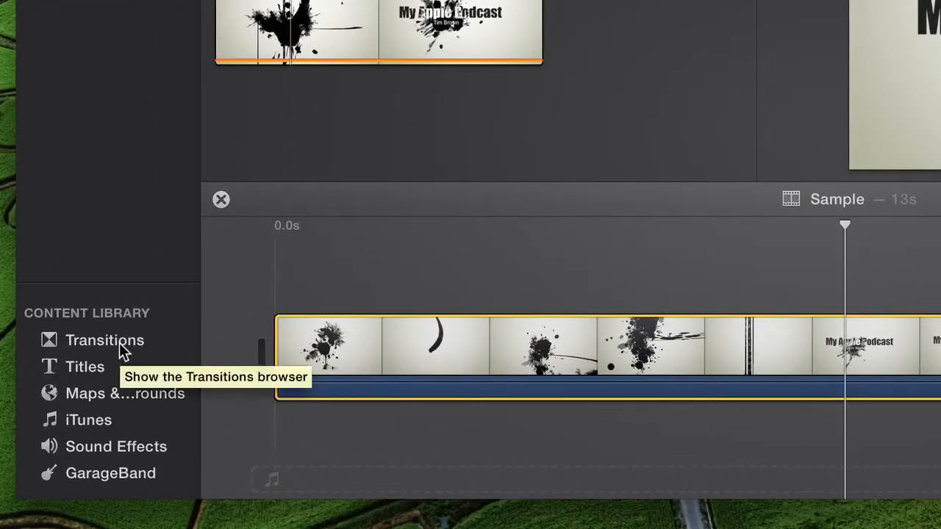
- Add a Swap transition at the beginning of the title clip in the timeline
click(119, 350)
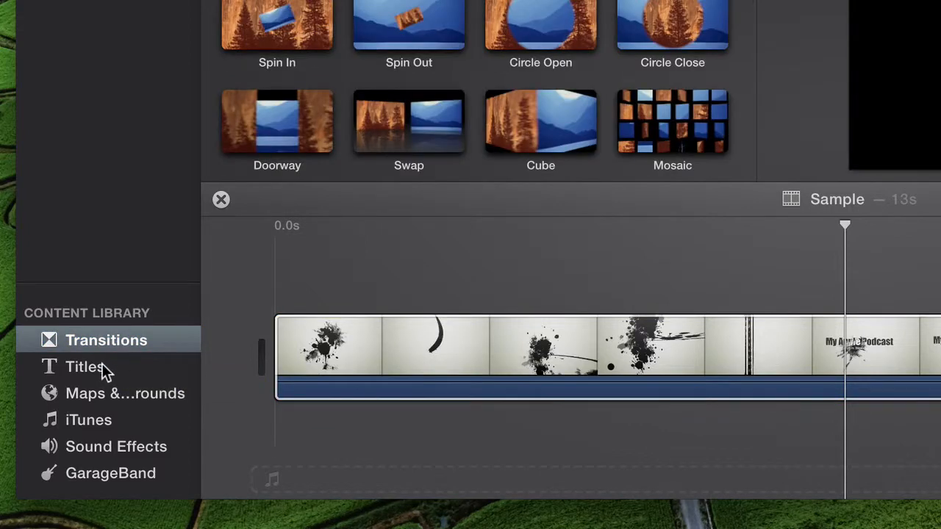
mouse_move(397, 139)
mouse_down()
mouse_move(322, 417)
mouse_move(270, 353)
mouse_up()
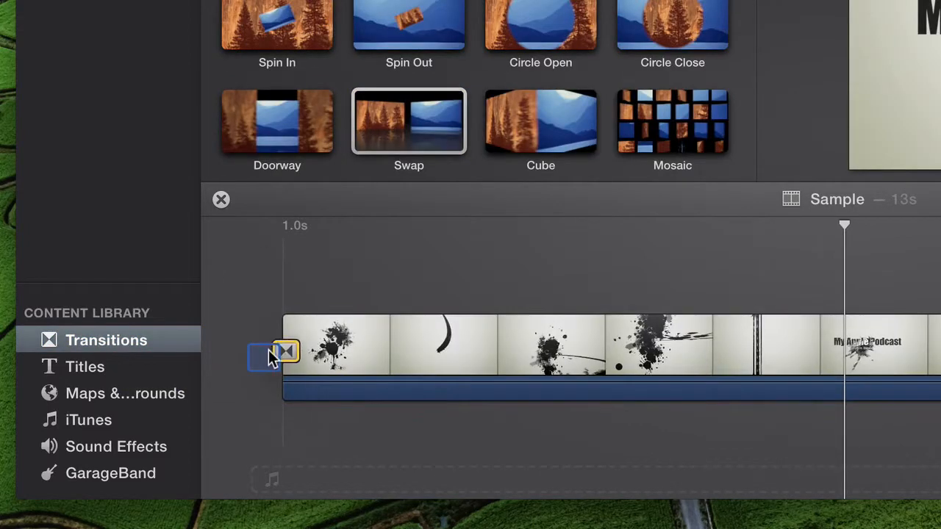
- Examine the content library's titles, maps and backgrounds, iTunes, sound effects and GarageBand collections, and return to the transitions
click(114, 370)
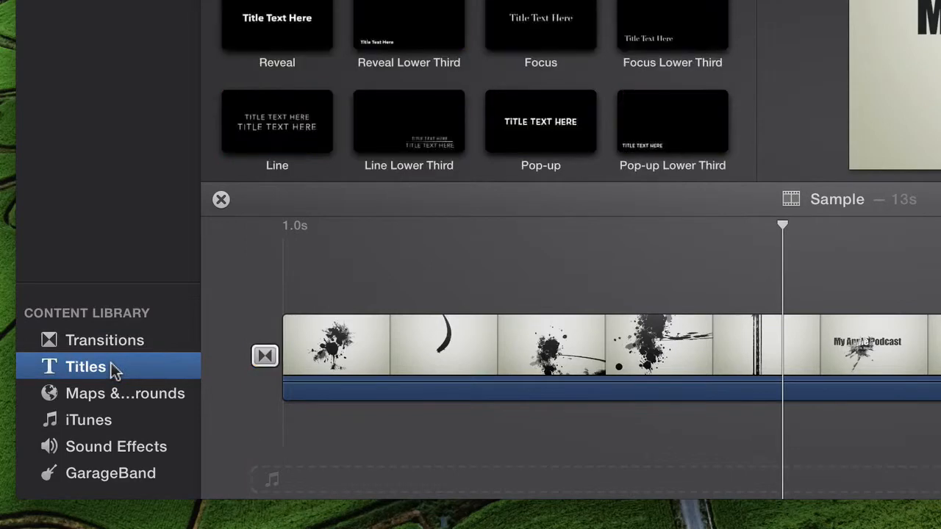
click(127, 398)
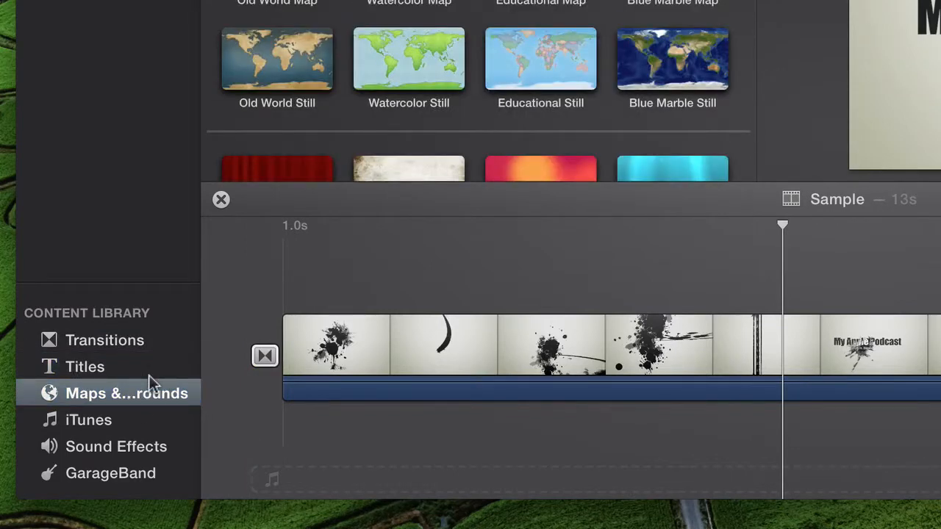
scroll(479, 21, down, 6)
scroll(479, 46, down, 8)
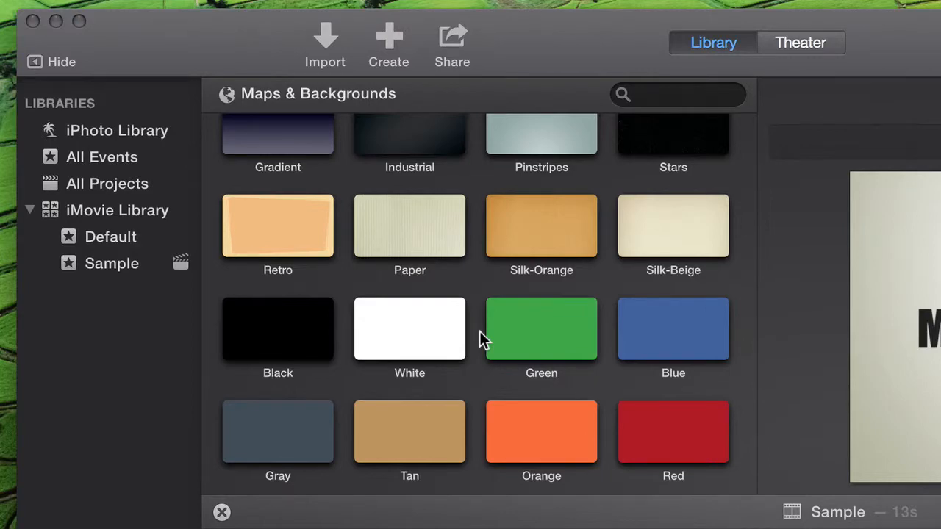
scroll(479, 331, up, 8)
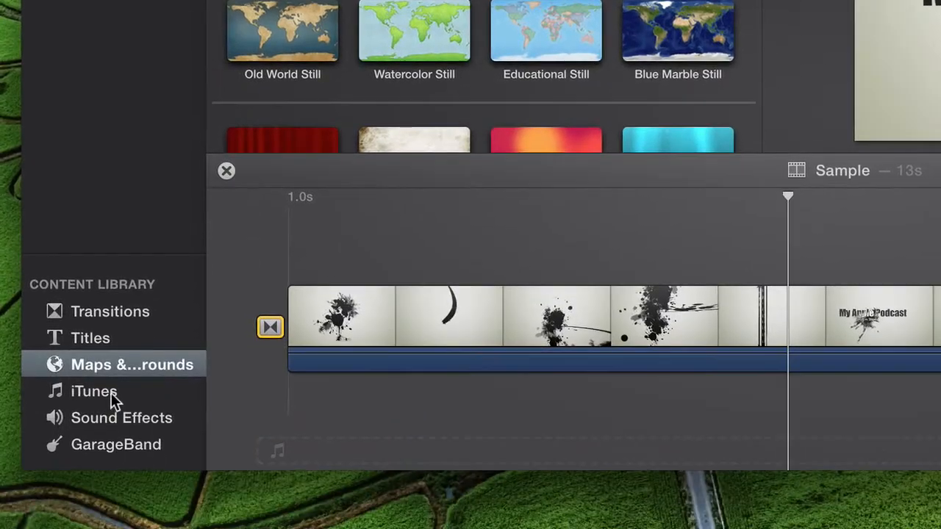
click(111, 392)
click(140, 424)
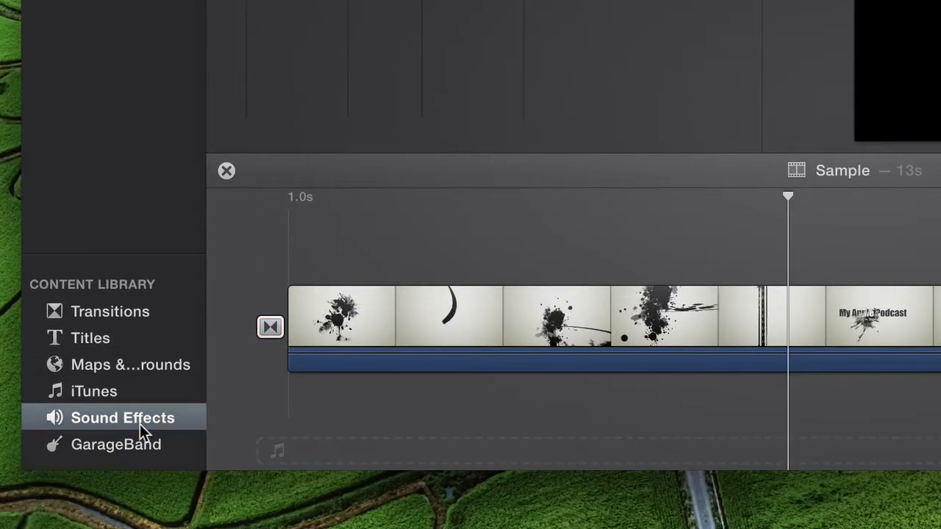
click(144, 449)
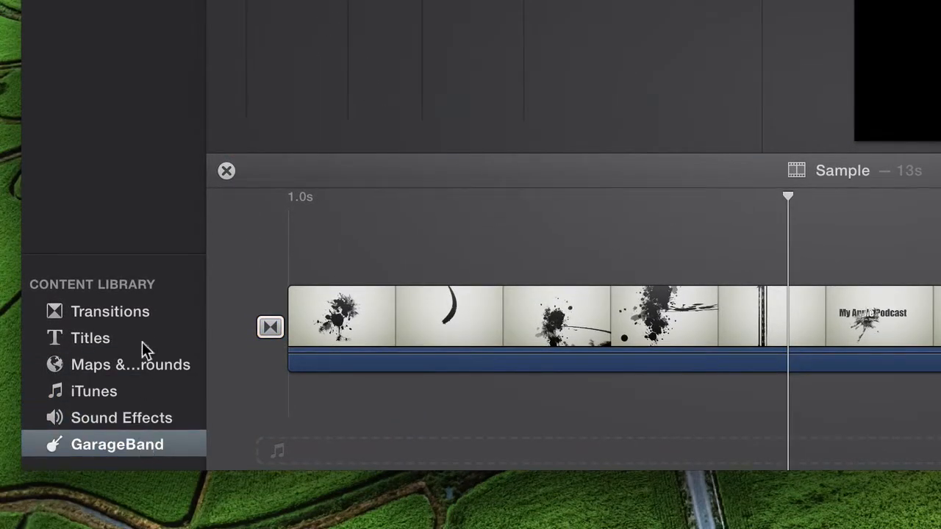
click(151, 317)
- Examine the title clip's adjustment tools: color balance, color correction, cropping, stabilization, volume, noise reduction and equalizer, effects and clip information
click(587, 309)
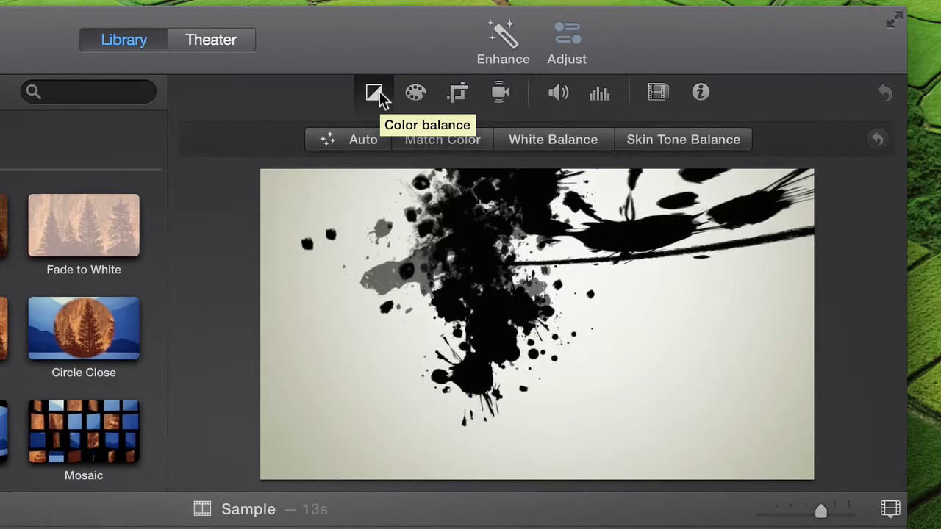
click(417, 94)
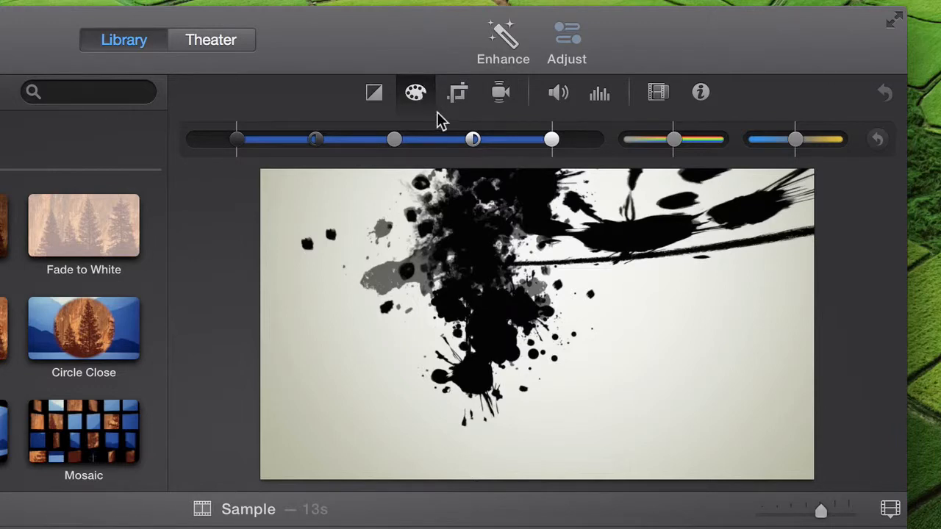
click(461, 95)
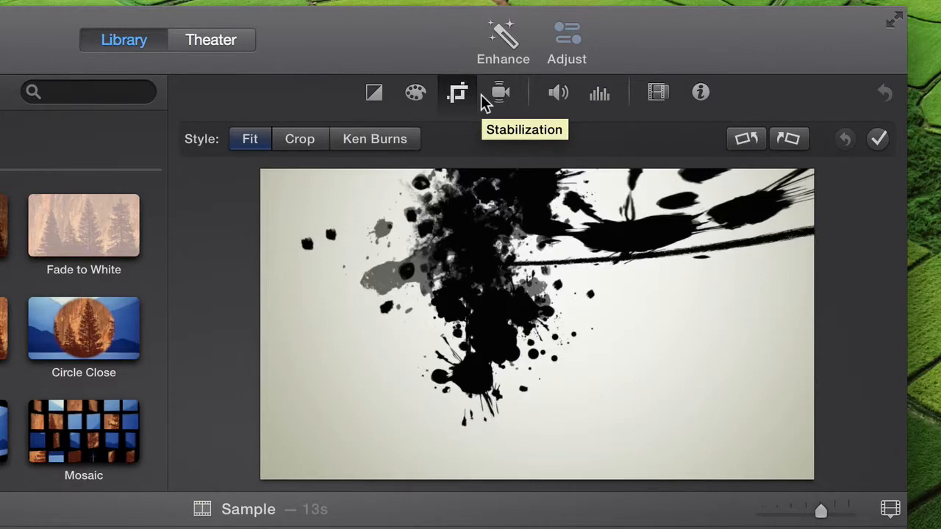
click(511, 91)
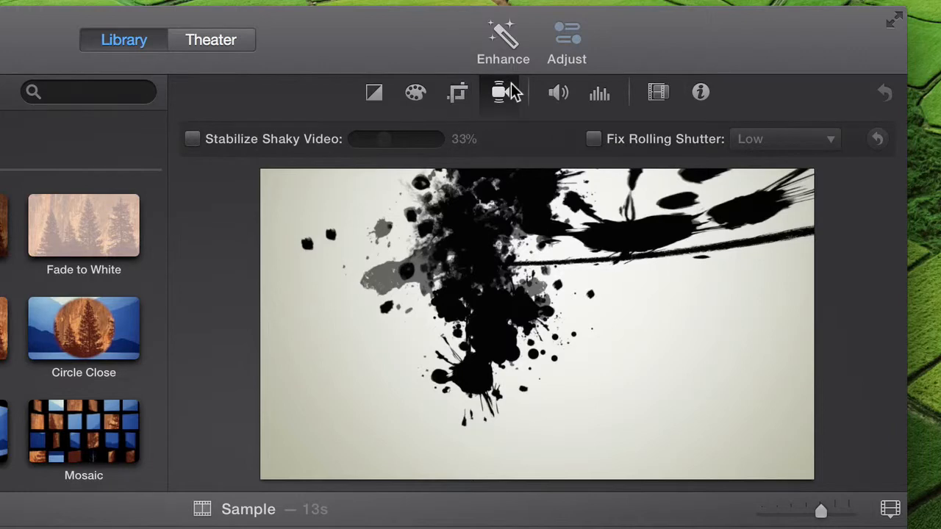
click(557, 99)
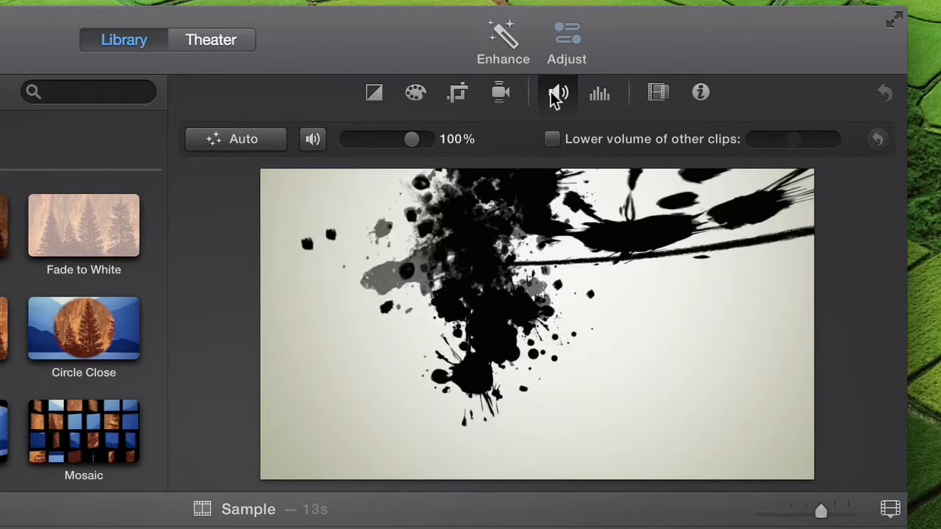
click(597, 99)
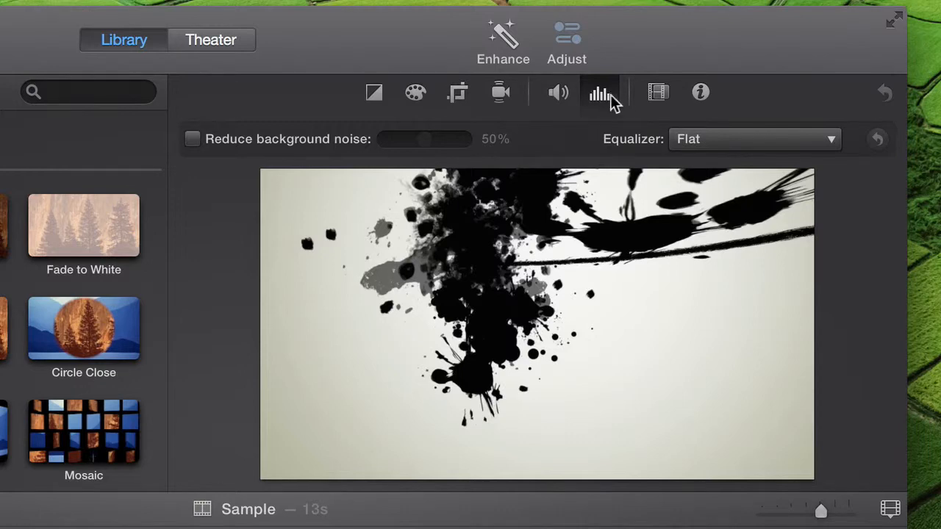
click(657, 98)
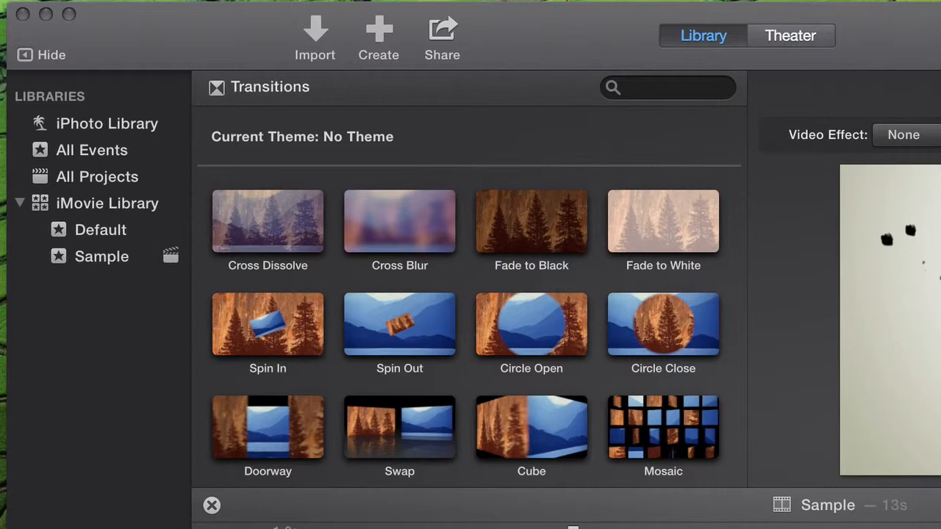
click(916, 136)
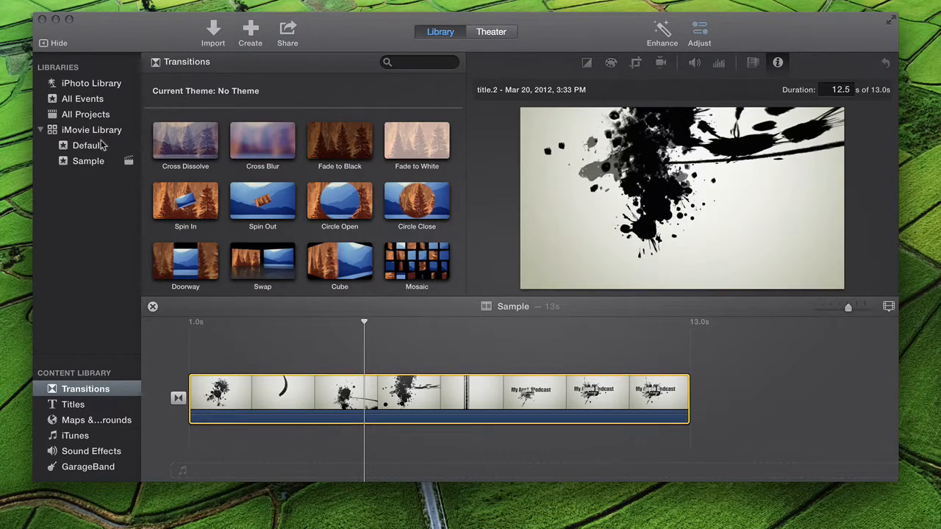
- Import all the remaining files from the iMovie Demo folder into the Sample event
click(89, 162)
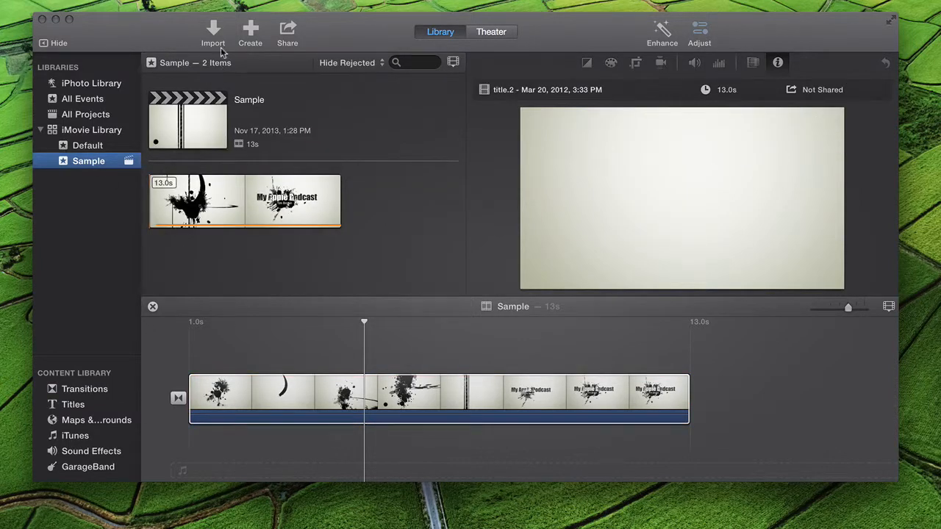
click(214, 28)
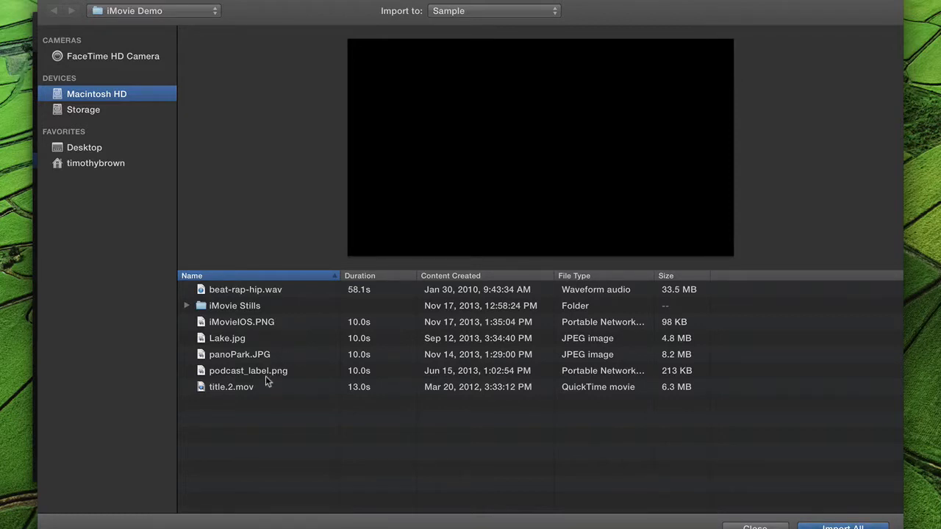
click(259, 289)
click(668, 414)
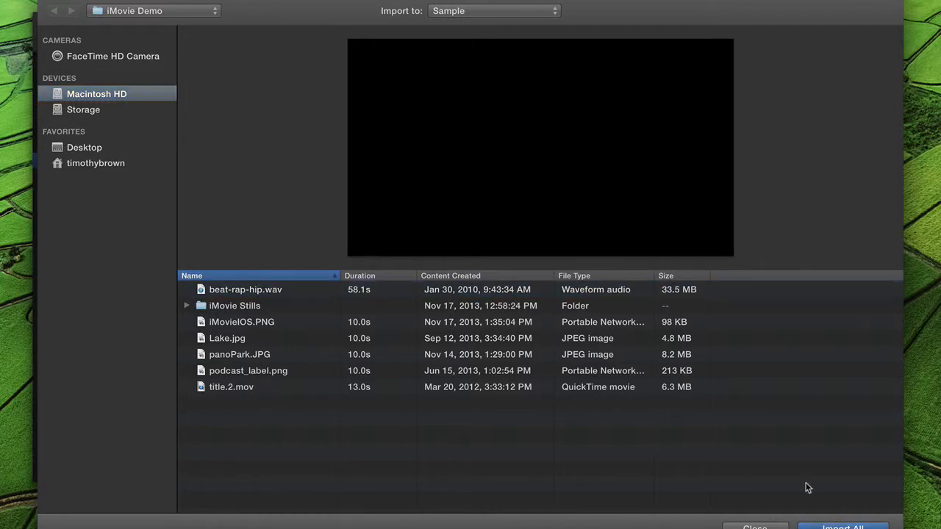
click(829, 524)
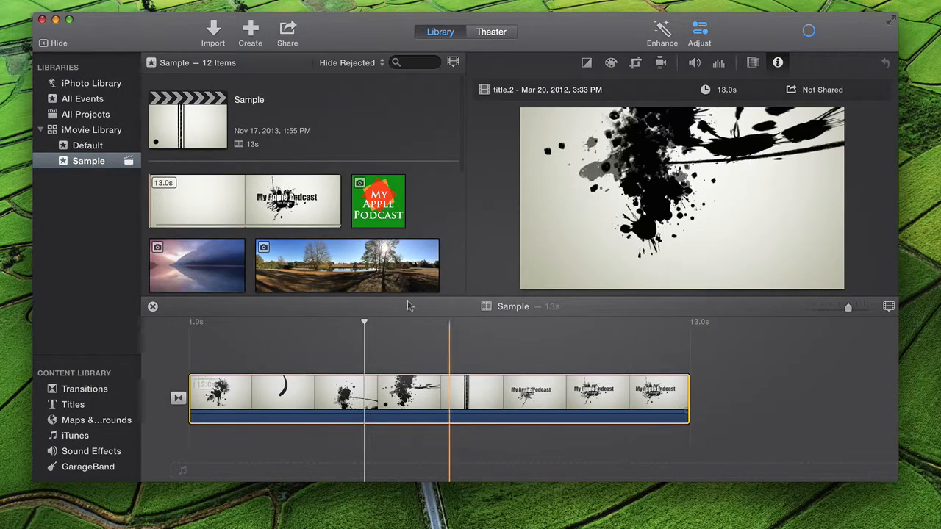
- Add the beat-rap-hip music clip beneath the title clip, aligned with the title's start in the timeline
scroll(298, 214, down, 2)
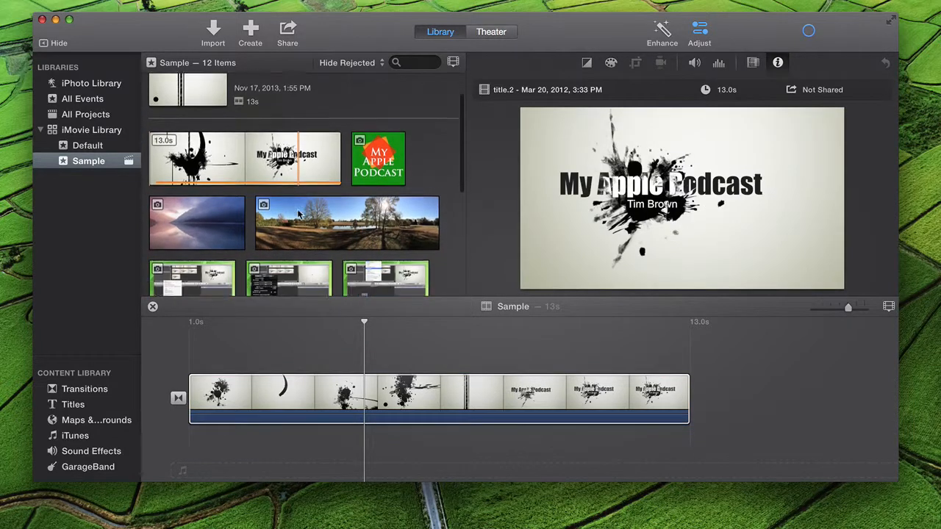
scroll(298, 214, down, 8)
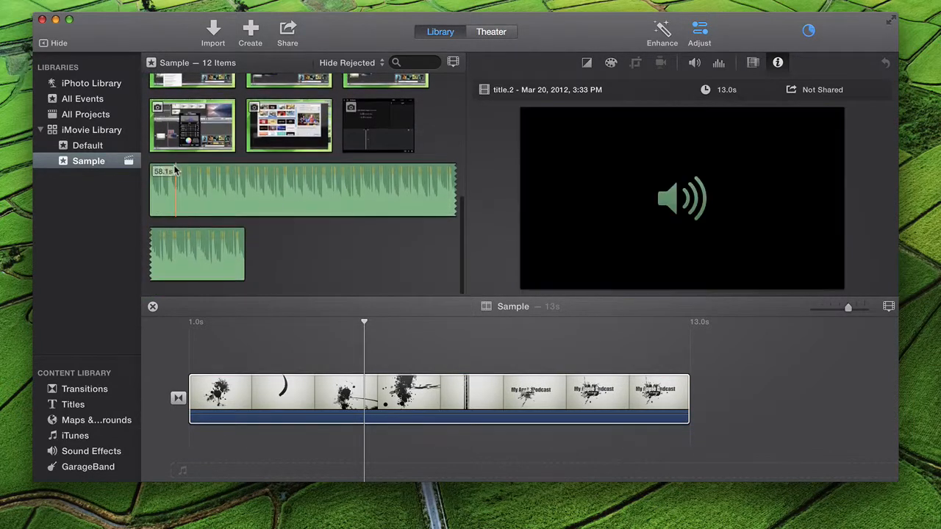
drag(245, 249, 192, 441)
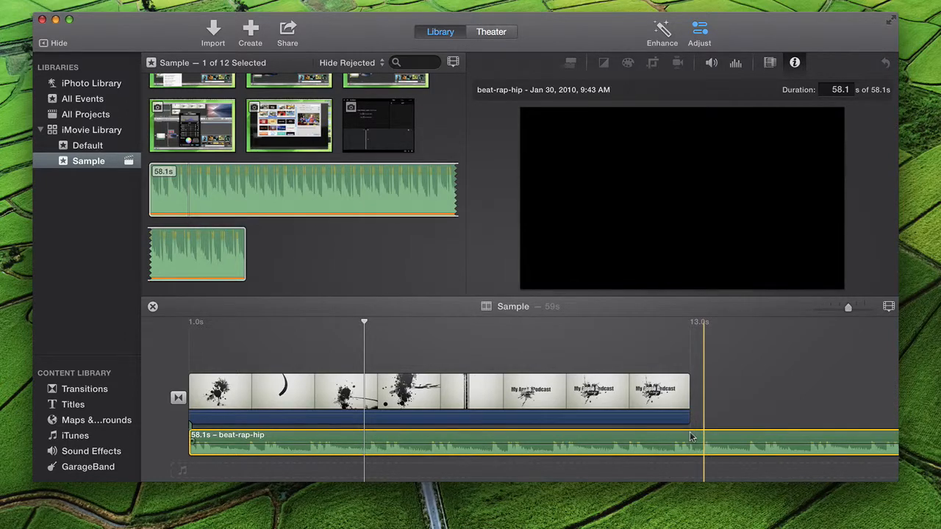
- Split the beat-rap-hip music at the end of the title clip and delete the remaining part
click(689, 436)
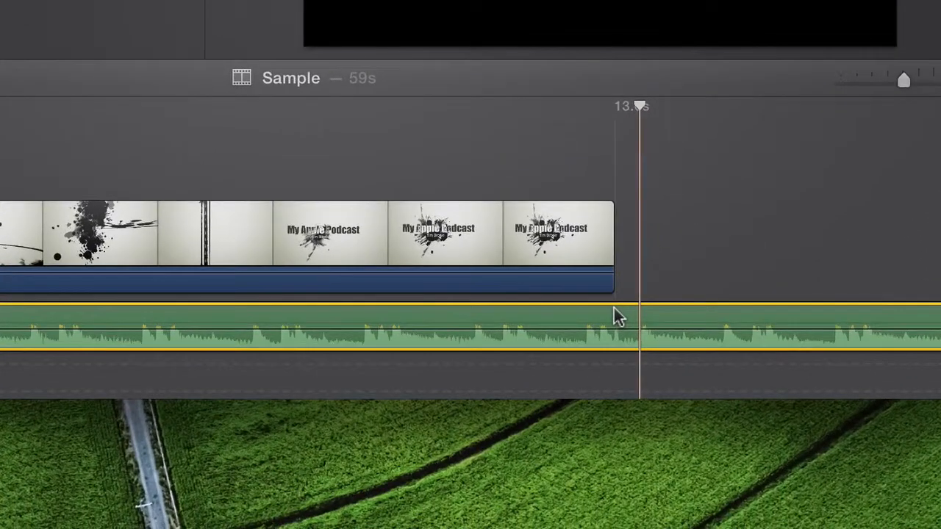
right_click(690, 436)
click(666, 317)
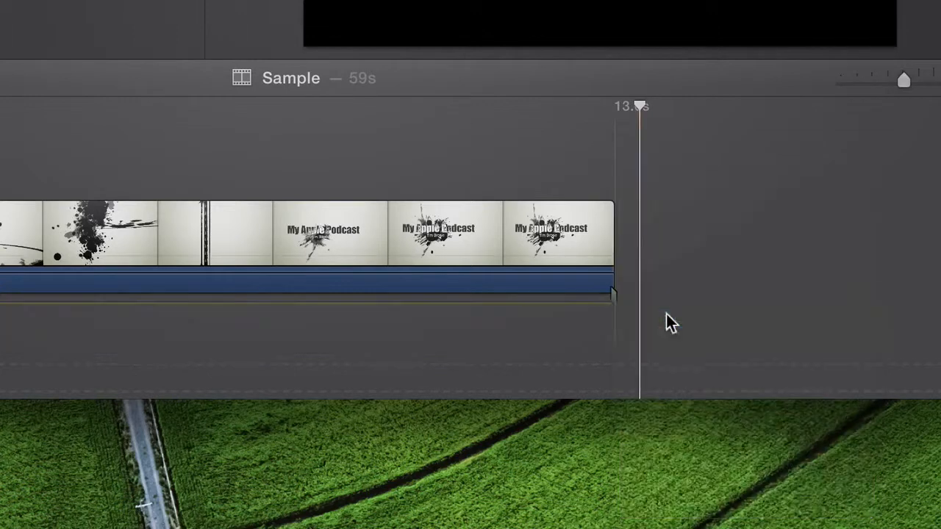
scroll(694, 311, right, 5)
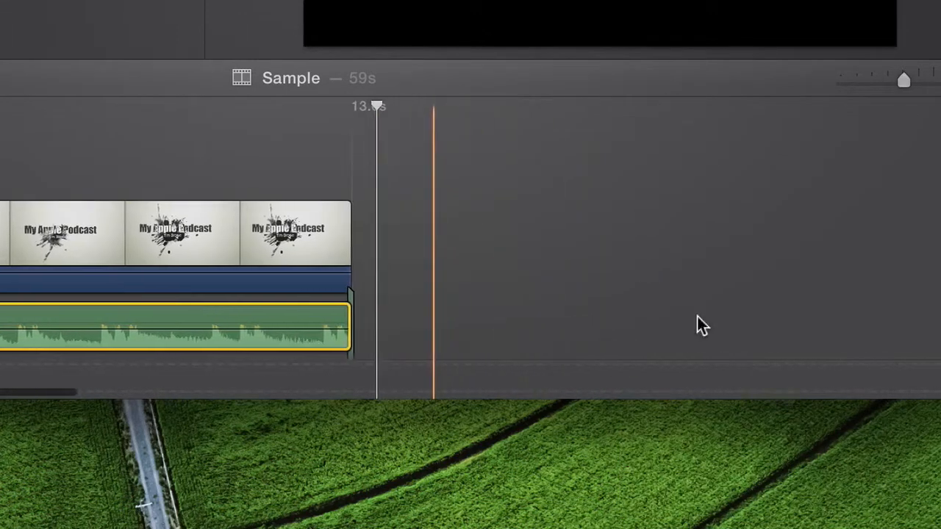
scroll(693, 319, down, 2)
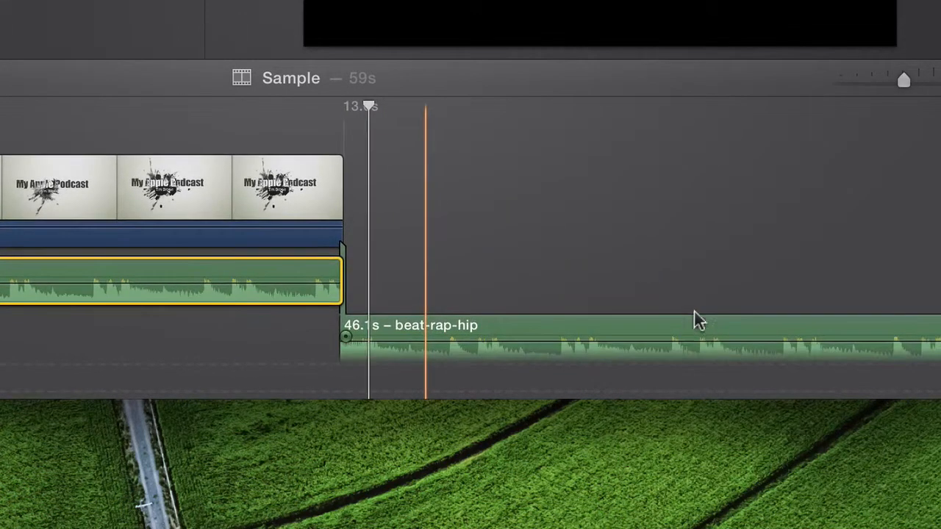
click(695, 346)
key(Delete)
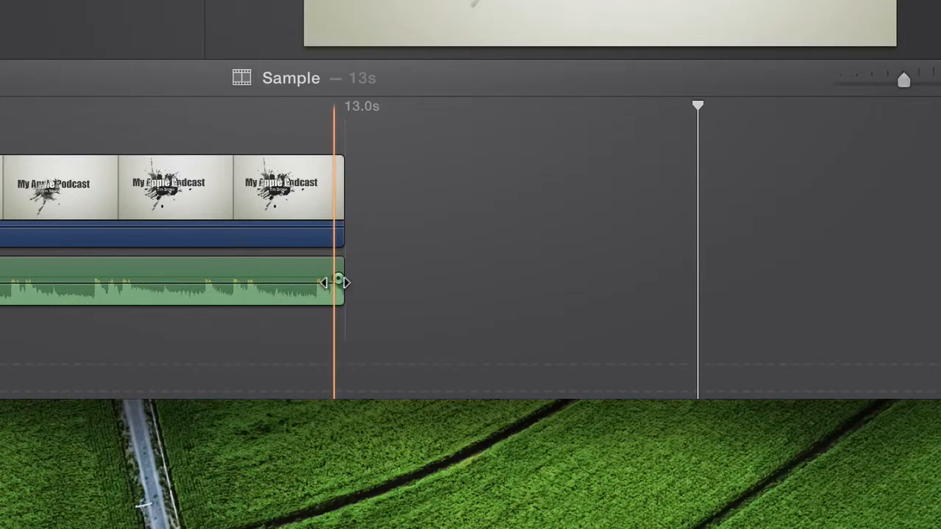
- Add a fade-out to the end of the beat-rap-hip music and play the title sequence from its beginning
drag(337, 281, 283, 282)
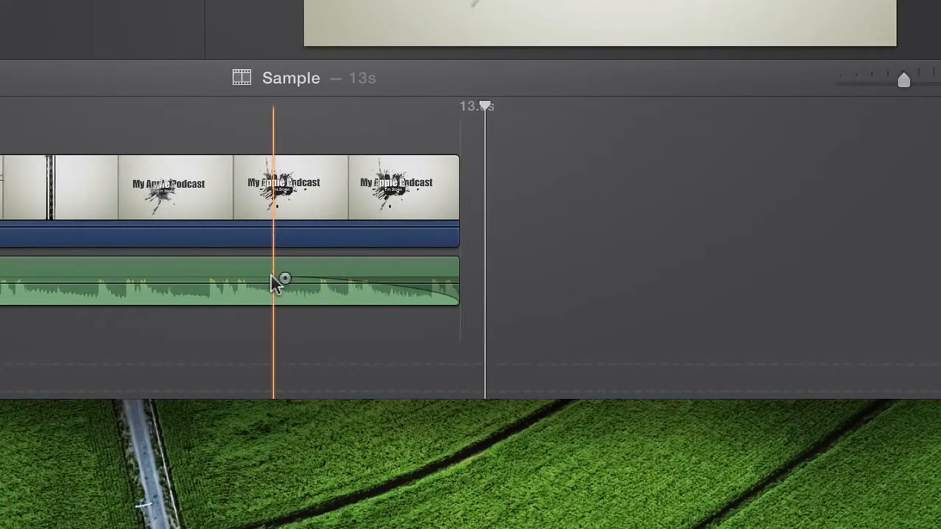
scroll(226, 282, left, 5)
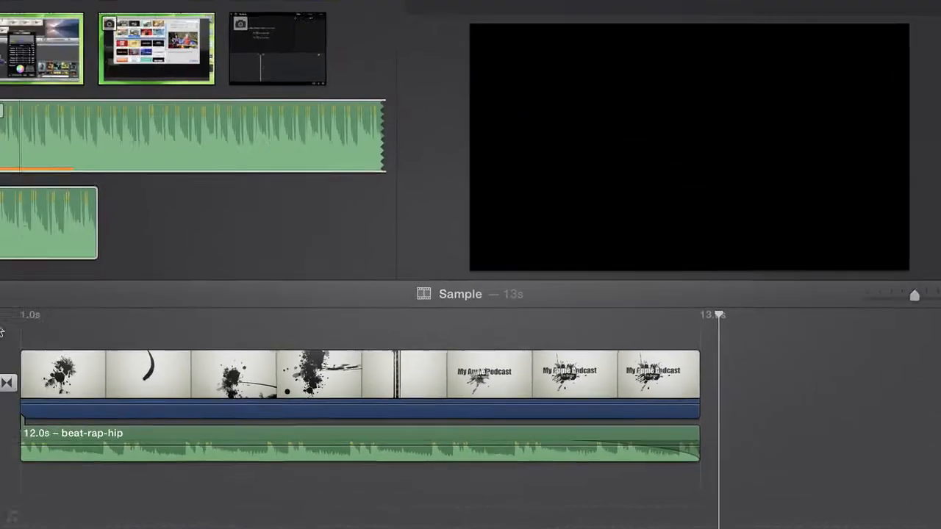
click(57, 363)
key(space)
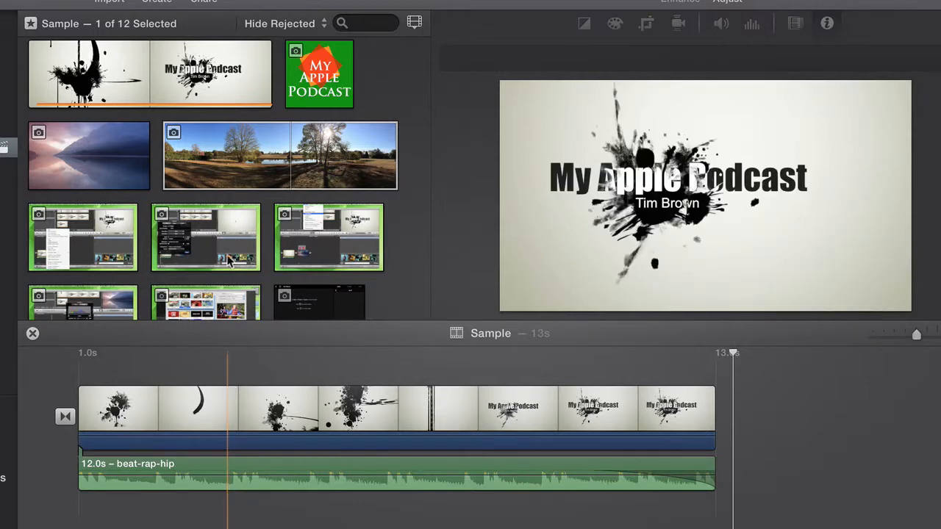
- Add the panoPark panorama to the timeline directly after the title clip and play the result
click(209, 155)
drag(385, 241, 734, 414)
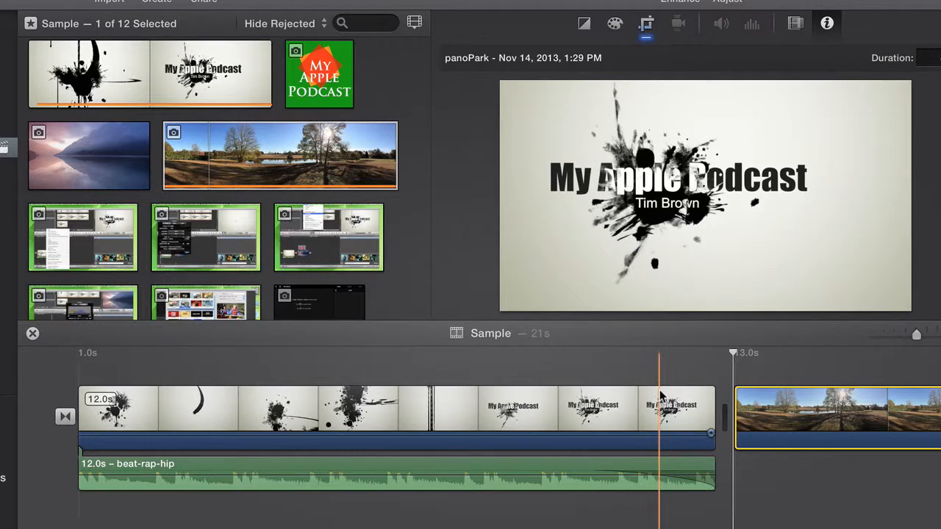
key(space)
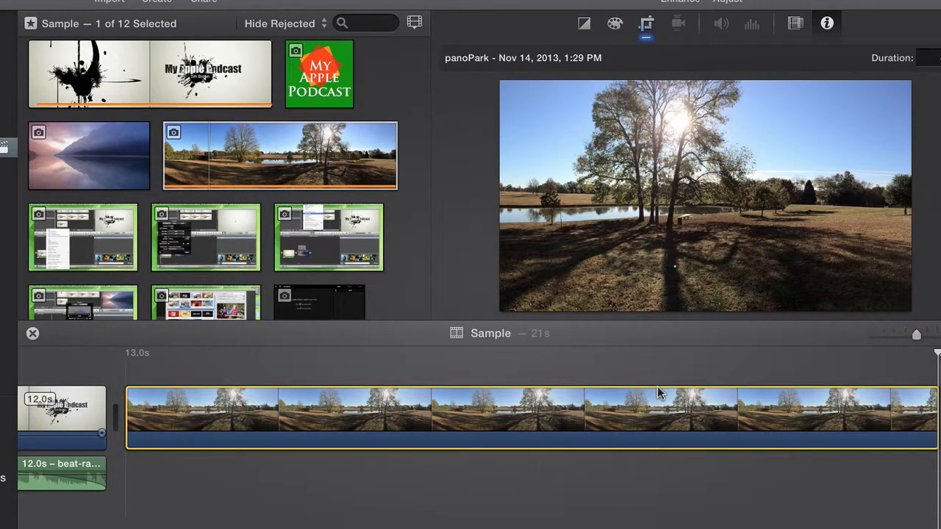
- Put the playhead midway through the panoPark clip and open its cropping adjustments
scroll(657, 387, left, 3)
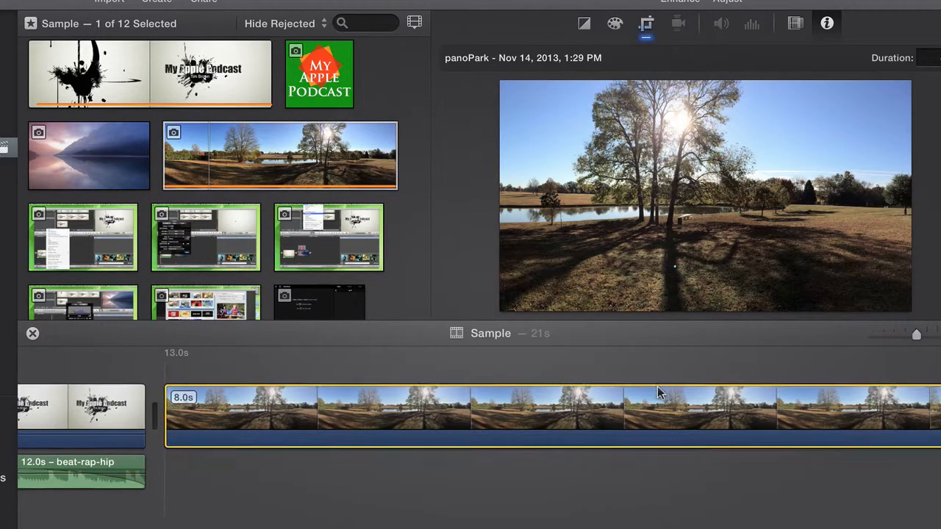
scroll(635, 395, left, 1)
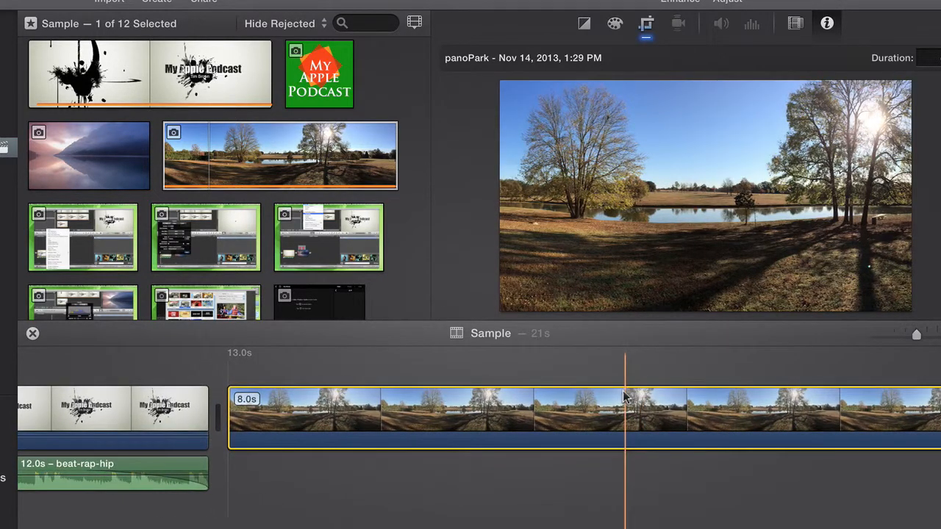
click(624, 397)
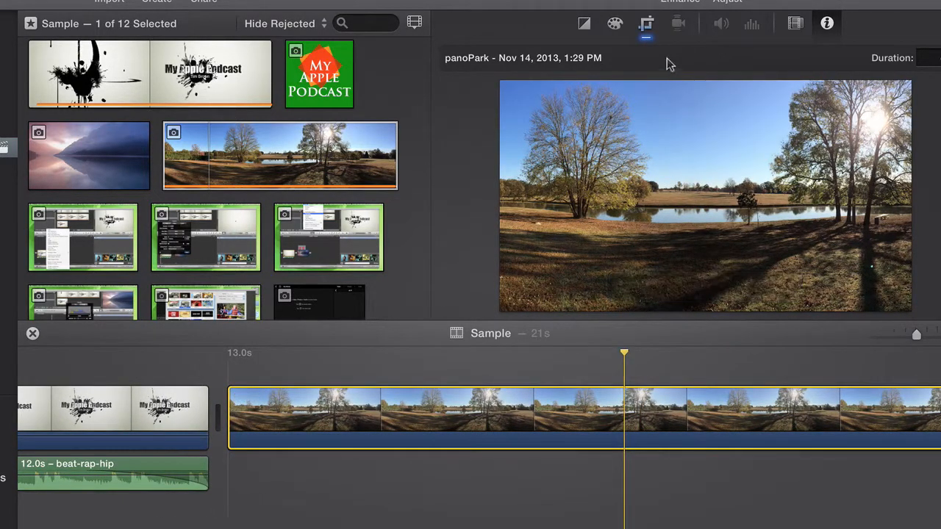
click(646, 24)
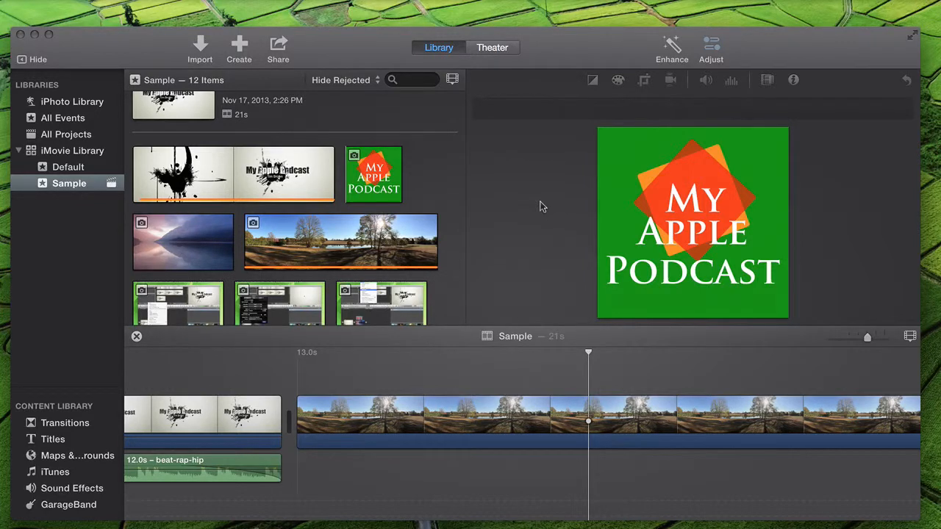
- Import MyIOSImage.png from the iMovie Demo folder into the Sample event
click(204, 53)
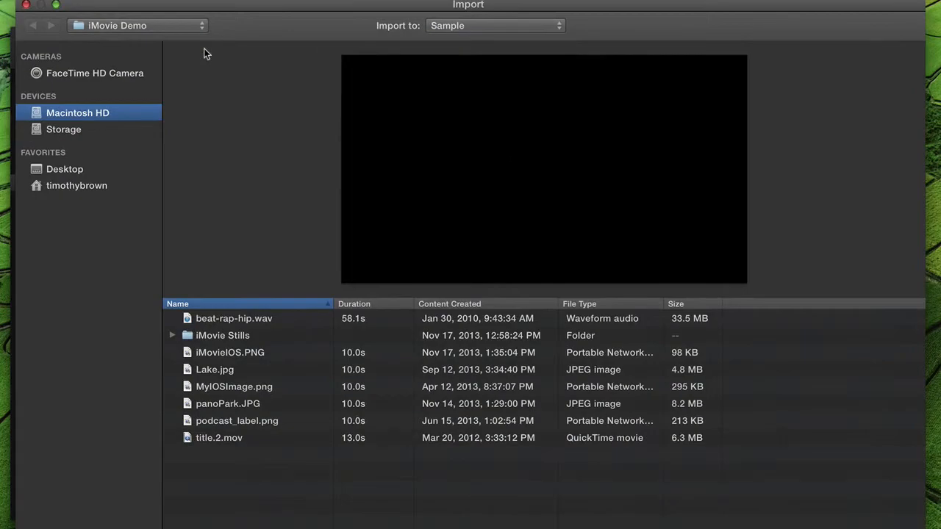
click(256, 424)
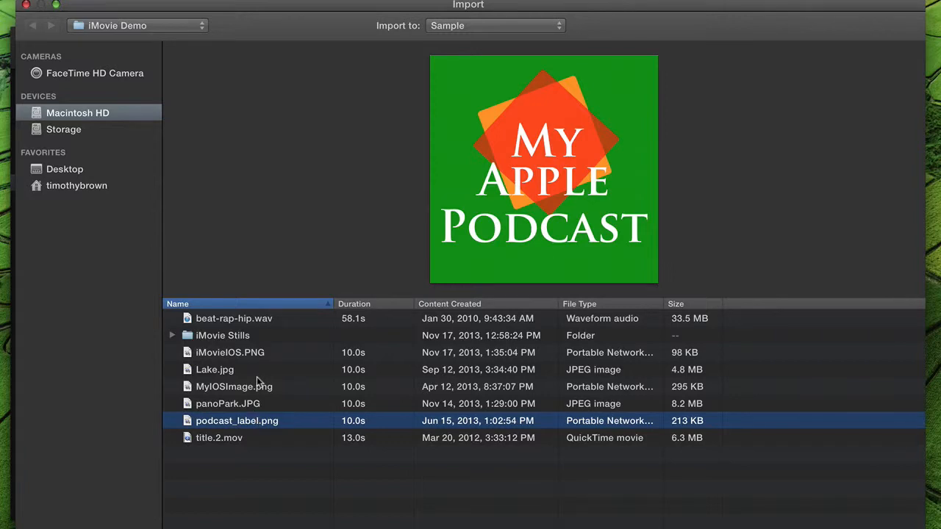
click(256, 385)
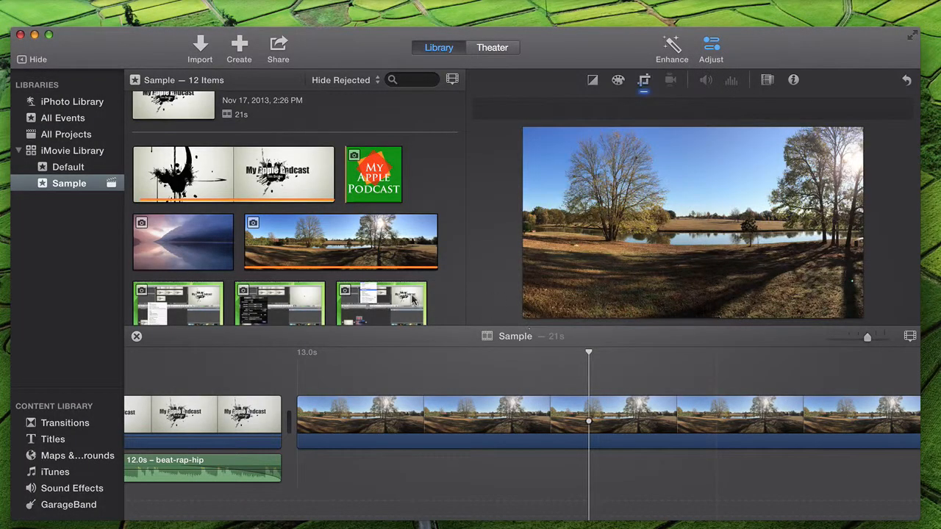
scroll(372, 302, up, 1)
scroll(373, 302, down, 5)
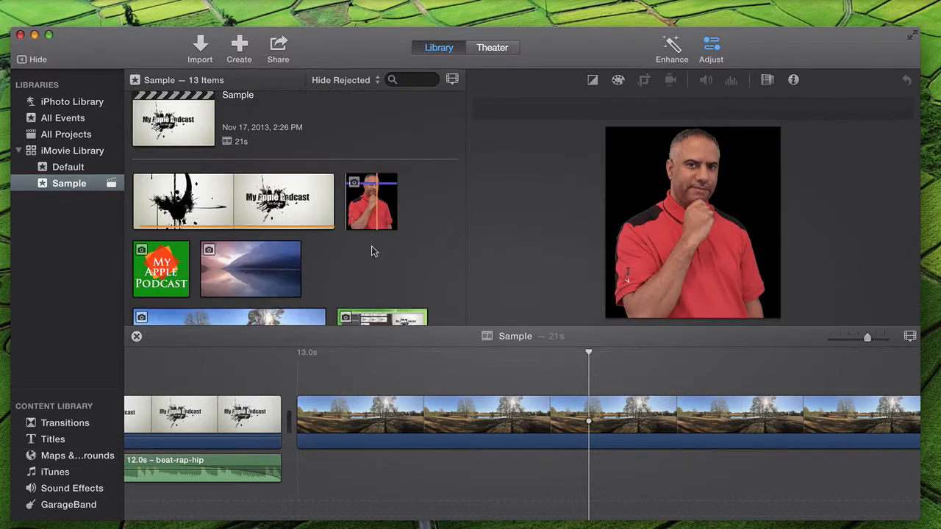
- Place the MyIOSImage photo as a cutaway above the panoPark clip, aligned with the start of that clip
click(373, 213)
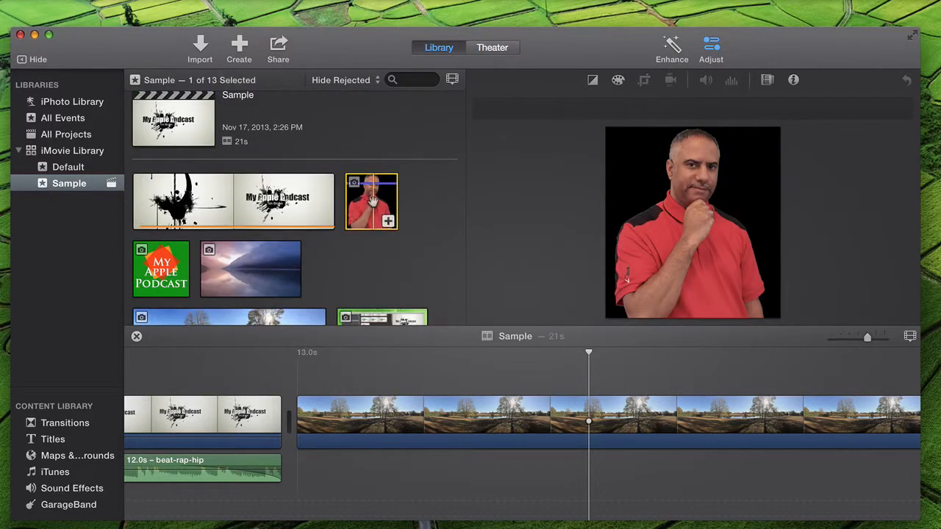
drag(373, 213, 328, 372)
drag(405, 370, 376, 374)
scroll(375, 368, right, 5)
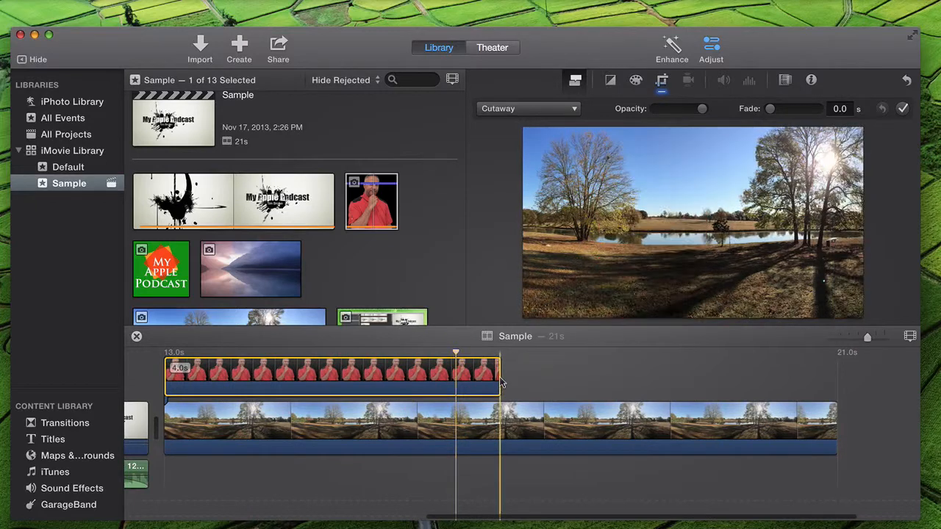
- Extend the MyIOSImage cutaway to 8.0 s so it ends together with the panoPark clip
drag(500, 373, 838, 382)
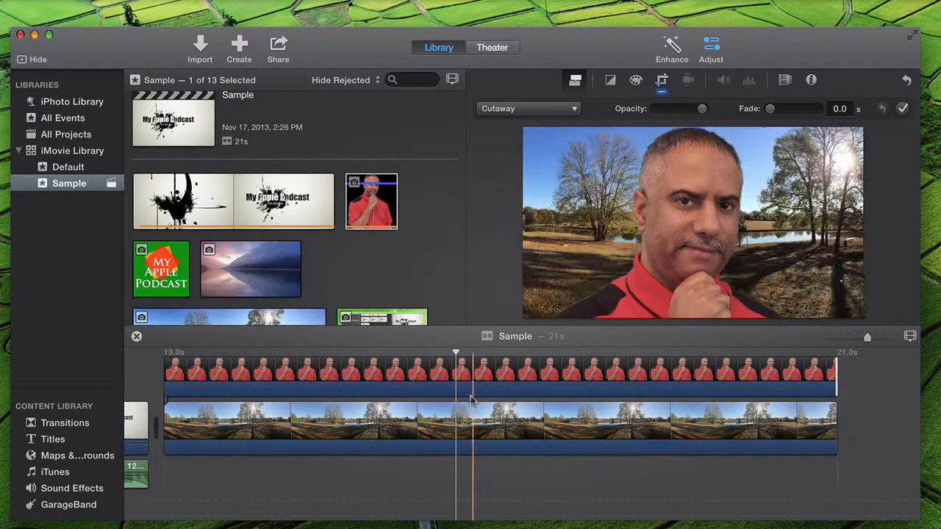
scroll(311, 389, left, 2)
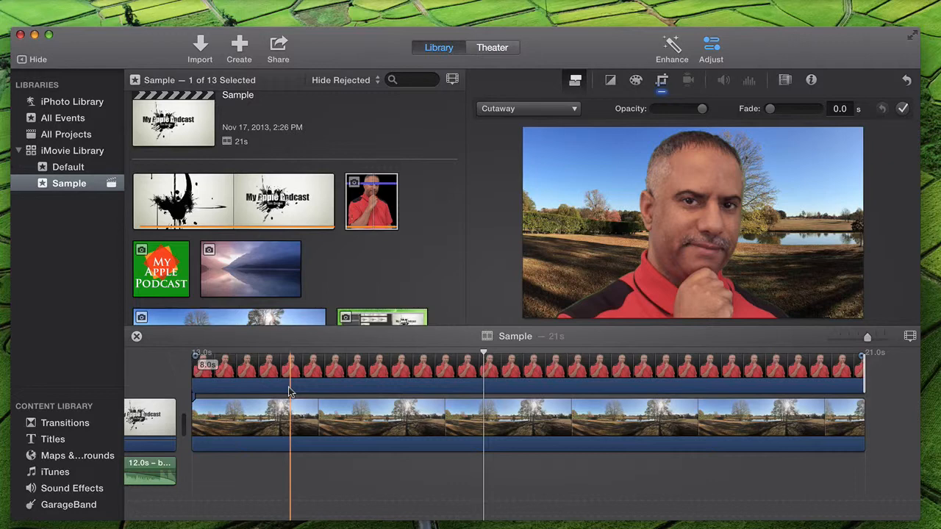
click(261, 369)
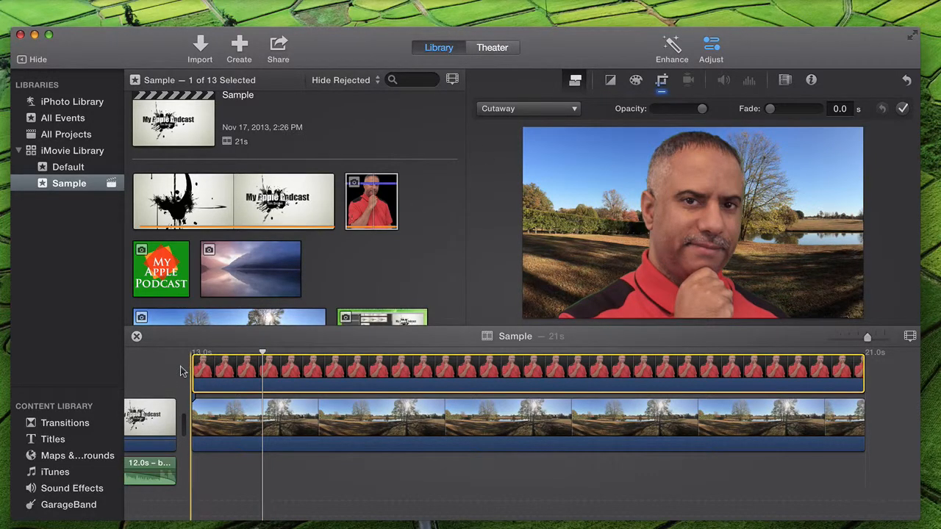
- Try the Green/Blue Screen, Side by Side and Picture in Picture overlay styles on the photo and return it to Cutaway
click(353, 432)
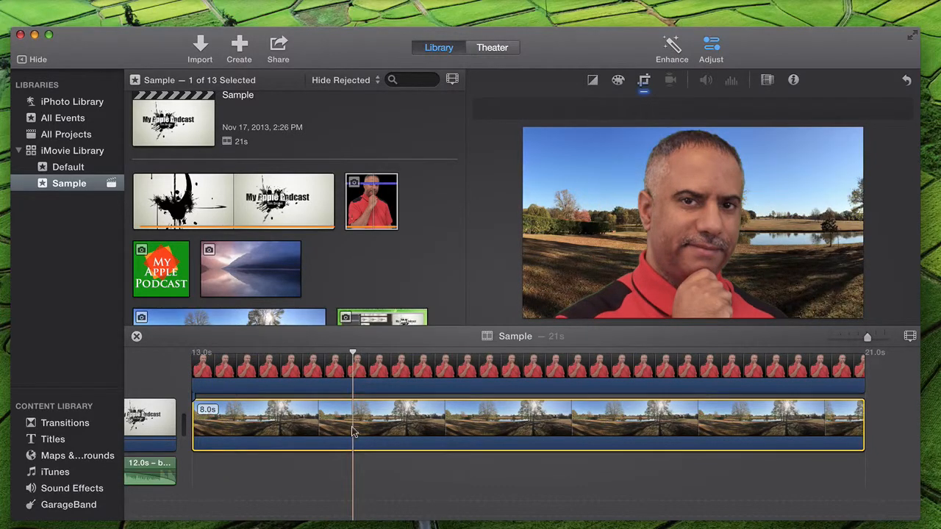
click(326, 367)
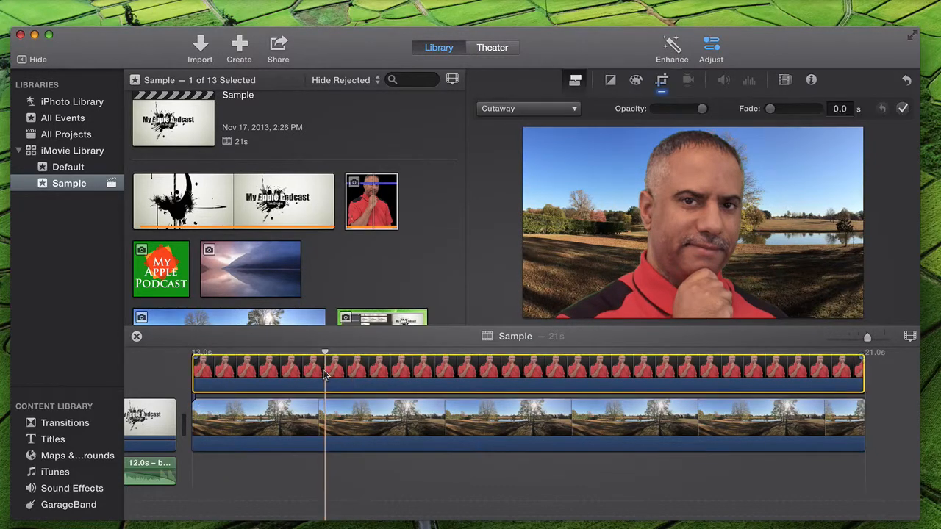
click(574, 109)
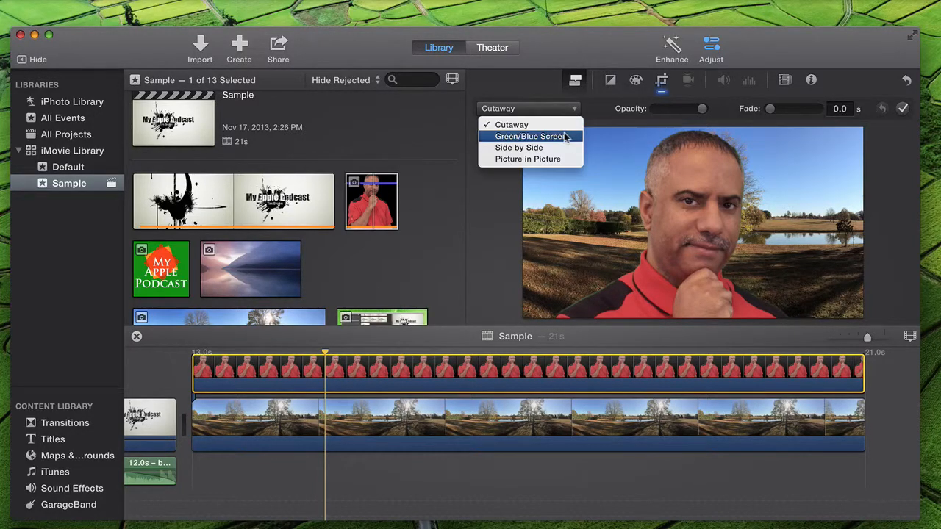
click(566, 138)
click(575, 110)
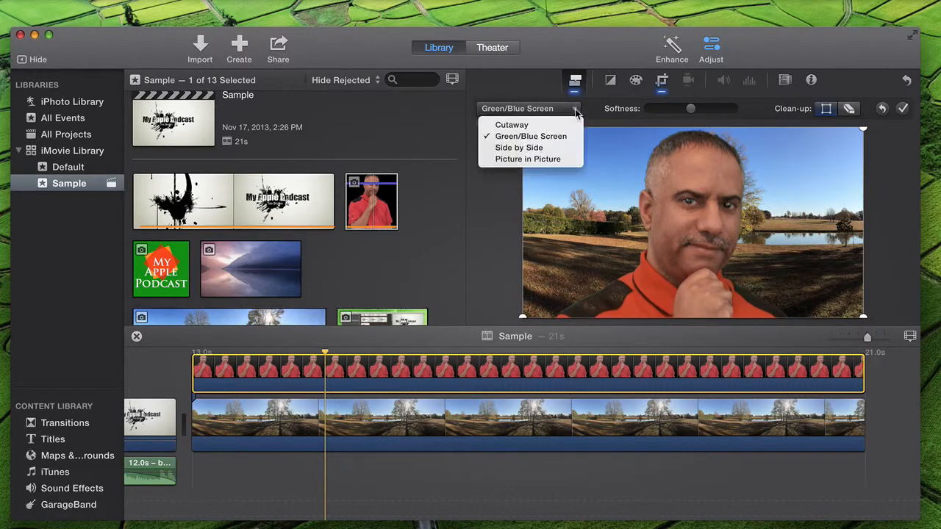
click(549, 147)
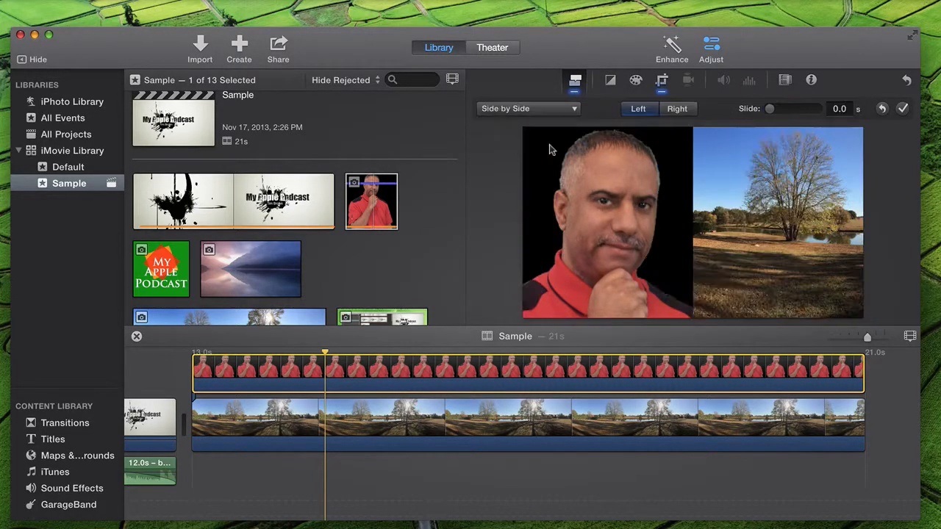
click(574, 110)
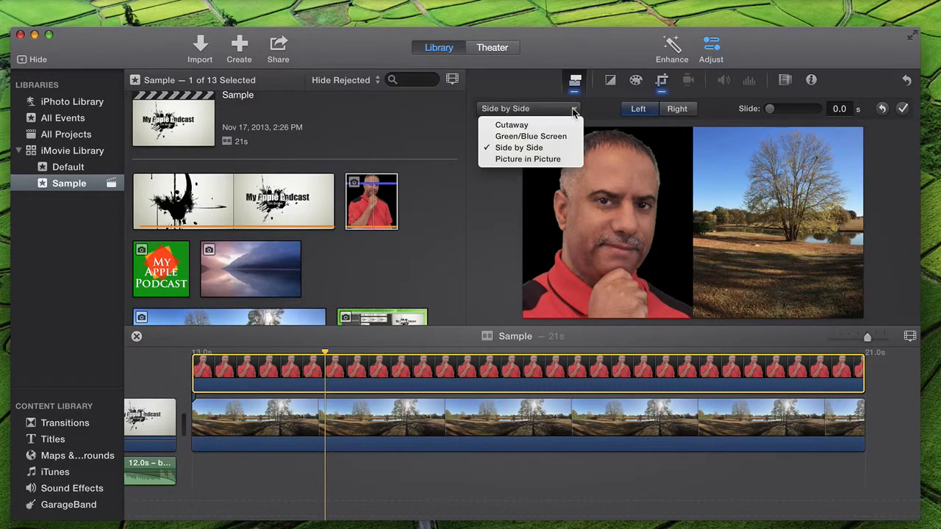
click(530, 159)
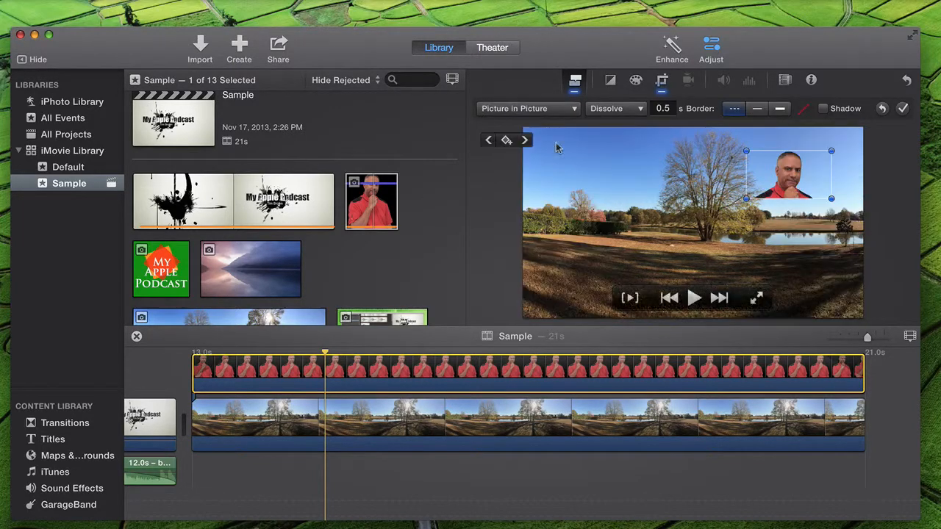
click(574, 108)
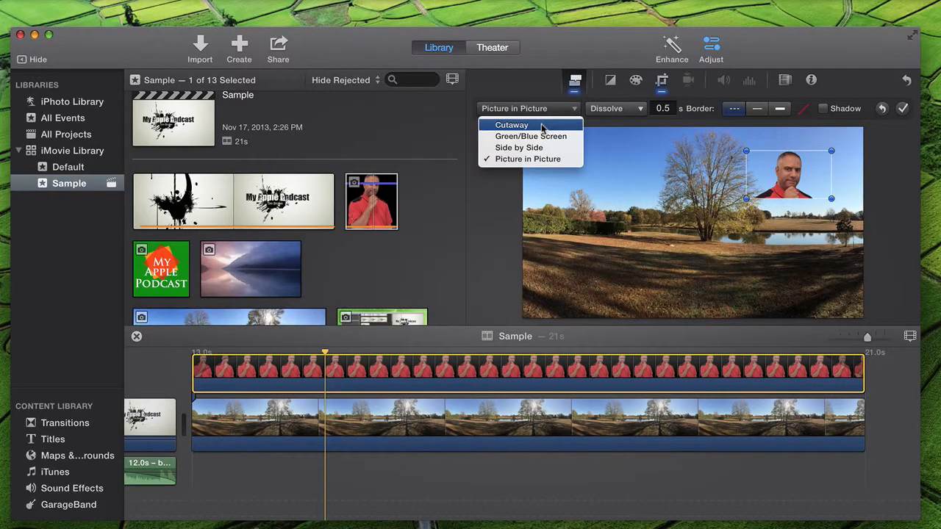
click(541, 125)
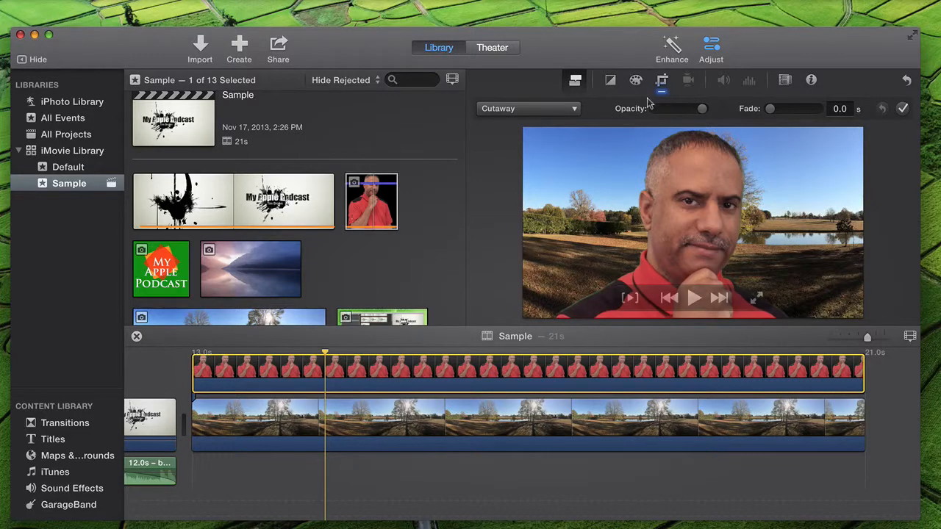
- Change the photo's framing from Ken Burns to Crop, with the crop frame covering the whole image
click(661, 79)
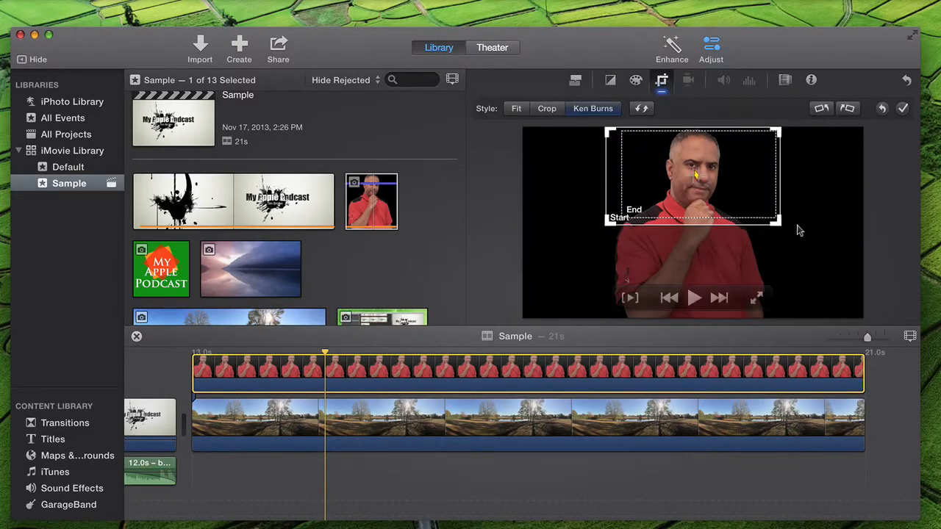
drag(777, 220, 938, 463)
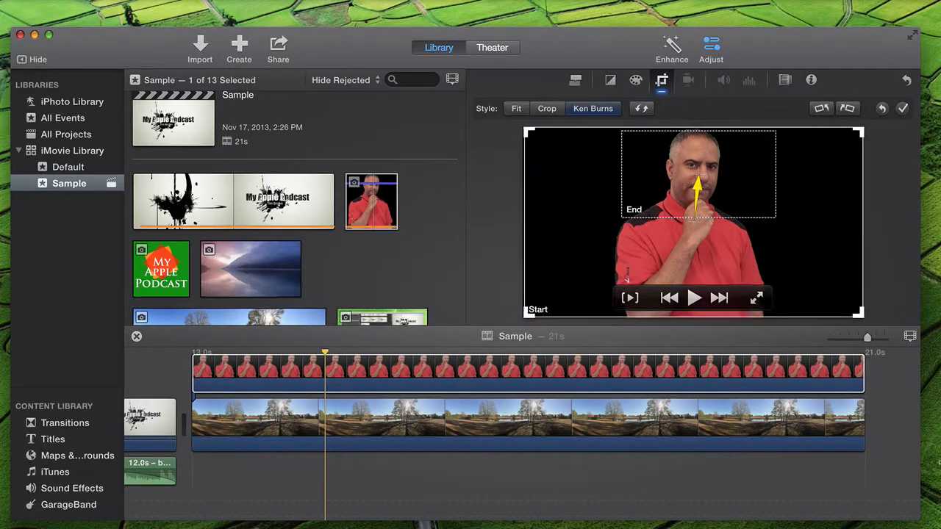
click(549, 110)
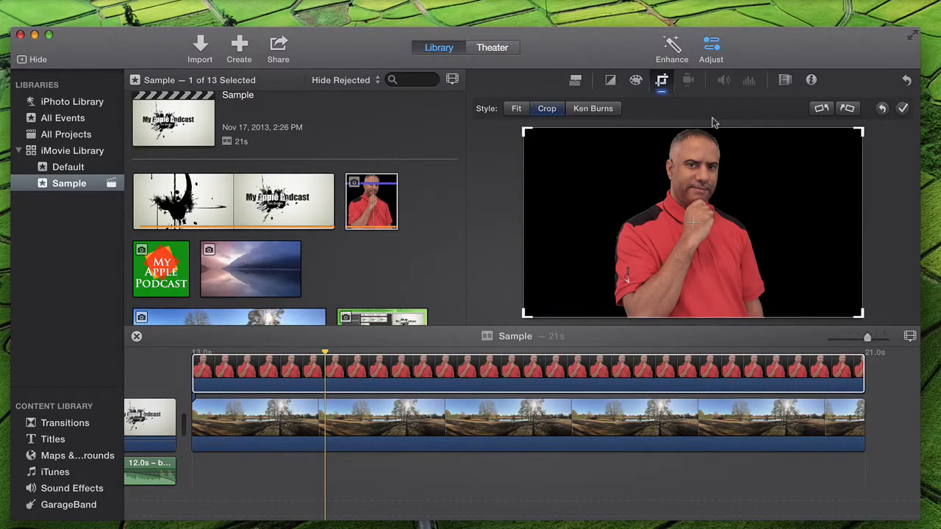
- Try the Side by Side overlay style on the cropped photo
click(578, 80)
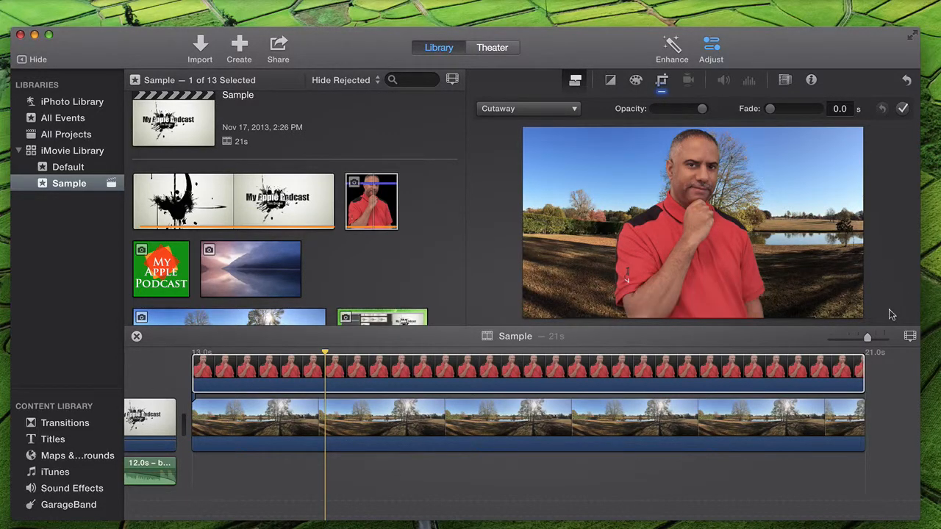
click(575, 110)
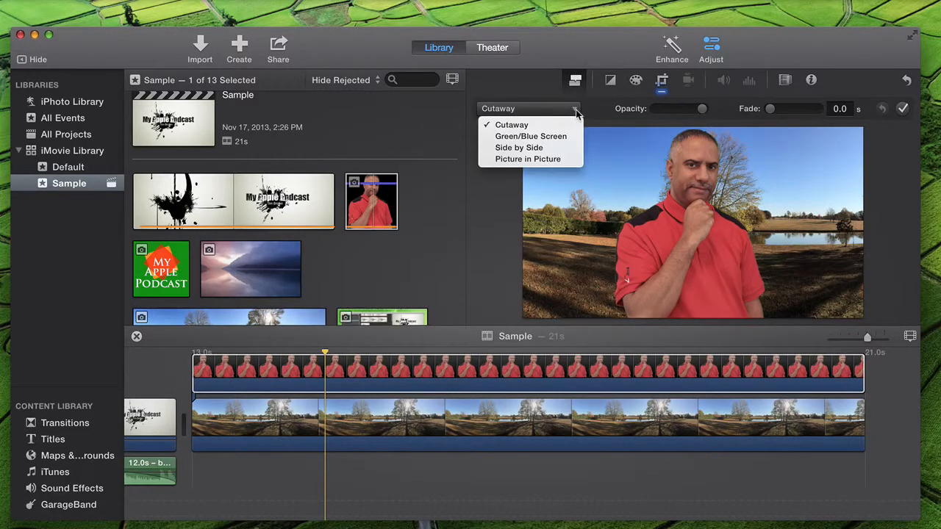
click(519, 147)
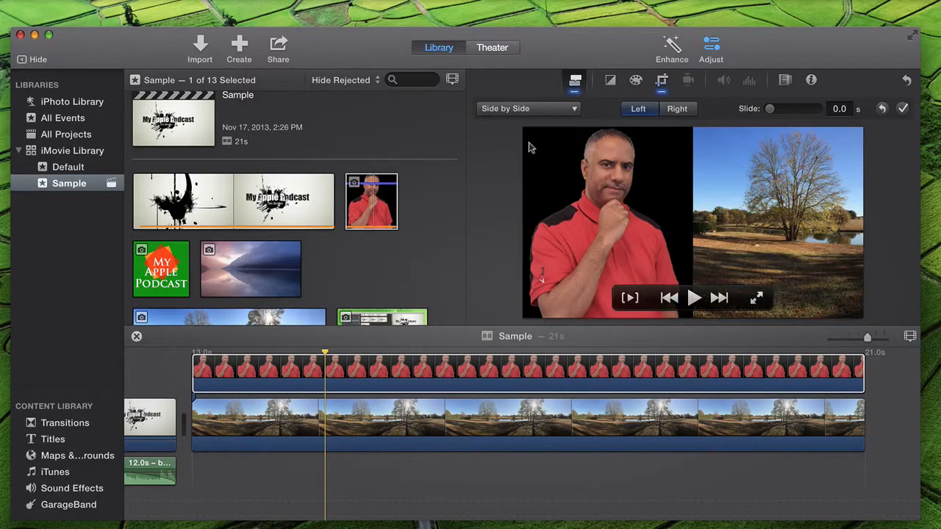
- Make the photo a Picture in Picture overlay, enlarged to nearly fill the frame and shifted slightly to the left
click(576, 109)
click(526, 158)
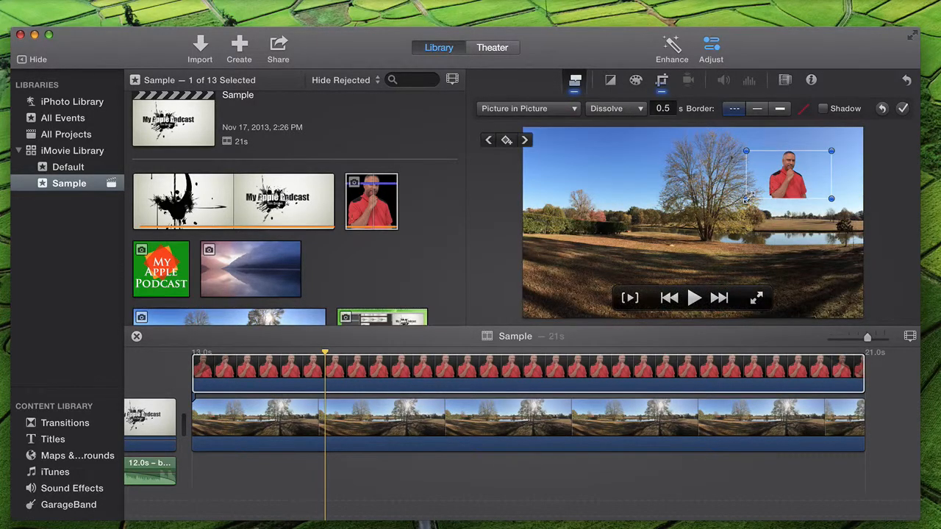
drag(745, 198, 529, 318)
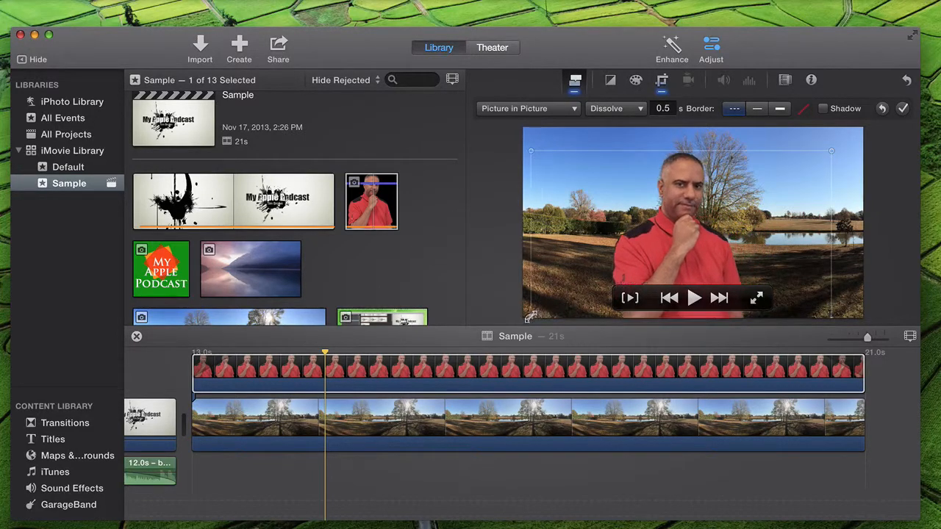
drag(675, 247, 621, 249)
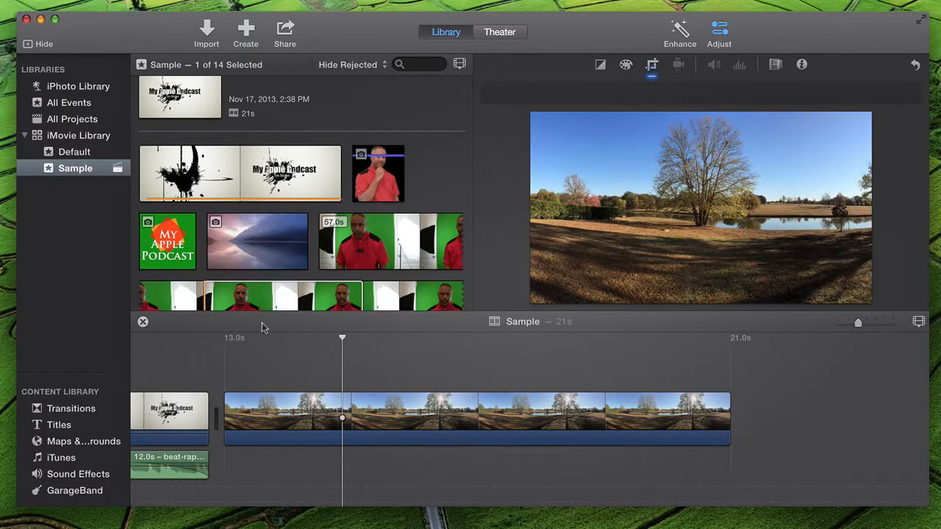
- Place the selected range of the green-screen video above the panoPark clip, aligned with the start of that clip
scroll(262, 265, down, 3)
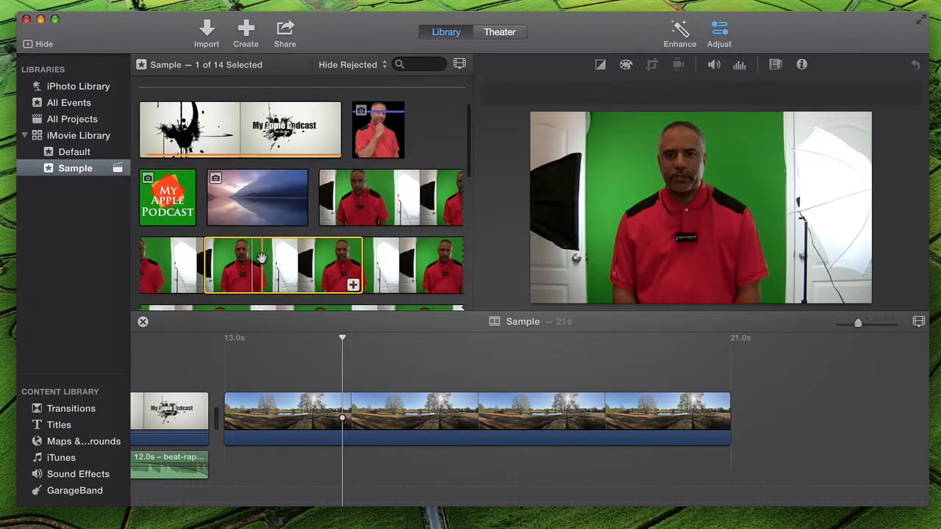
drag(261, 257, 290, 363)
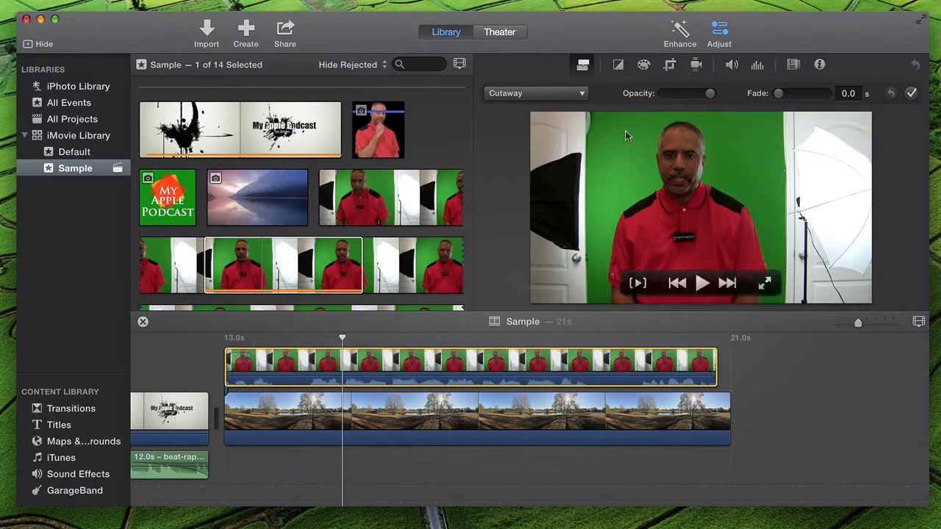
- Crop the green-screen clip to the man's head and shoulders, excluding the doors and studio lights, and apply the crop
click(668, 65)
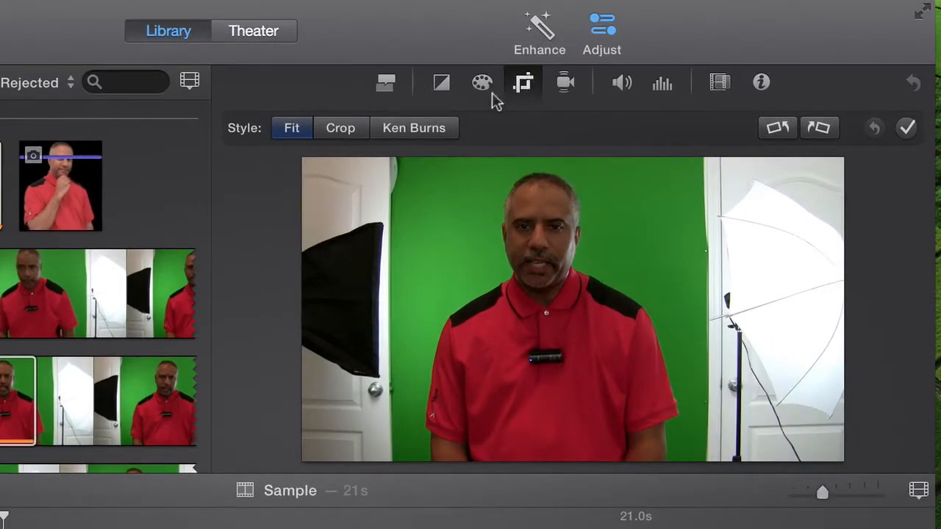
click(356, 130)
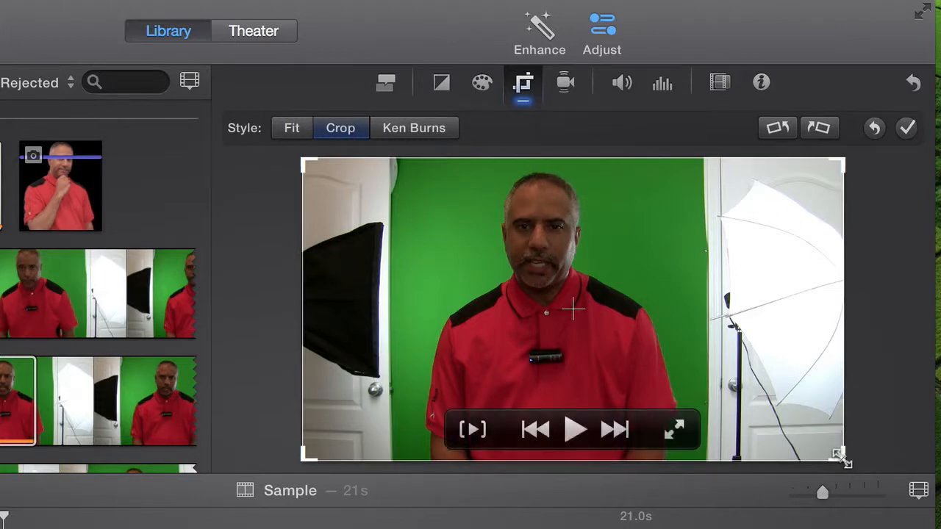
drag(830, 449, 649, 315)
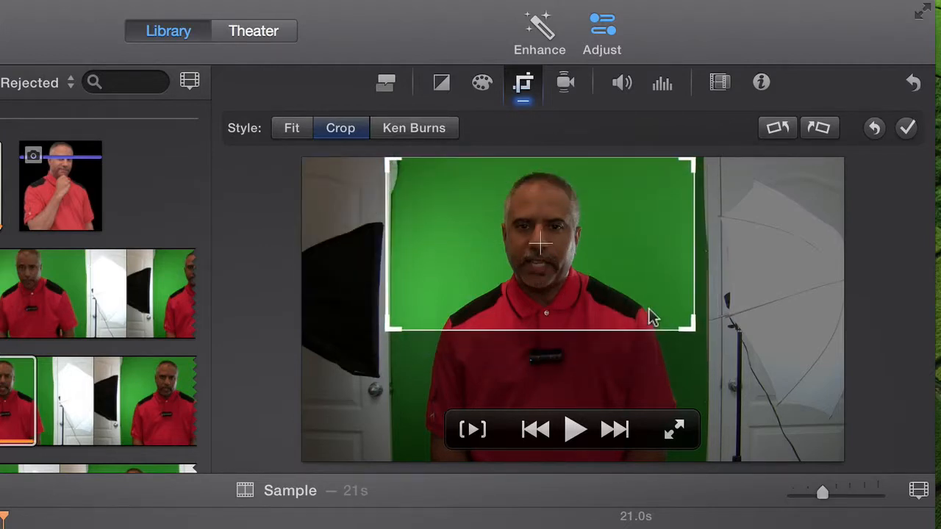
drag(389, 323, 405, 318)
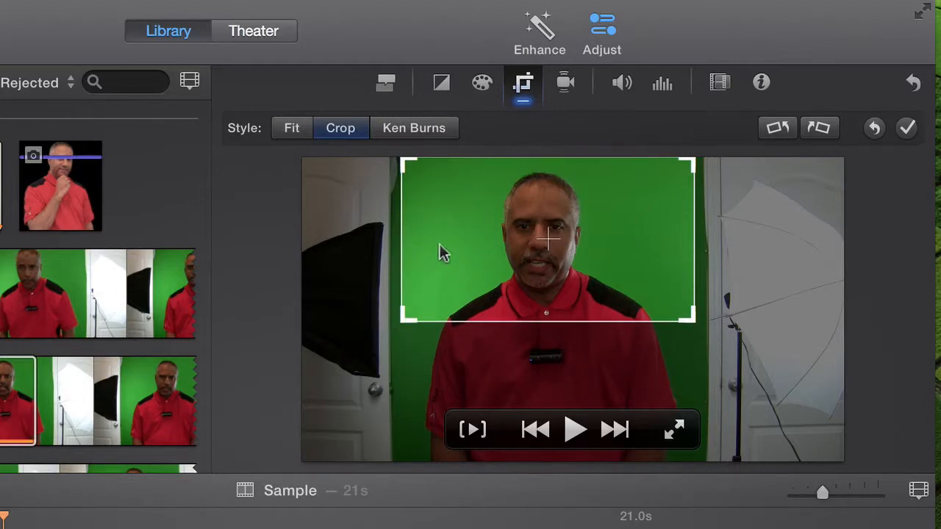
drag(440, 245, 445, 255)
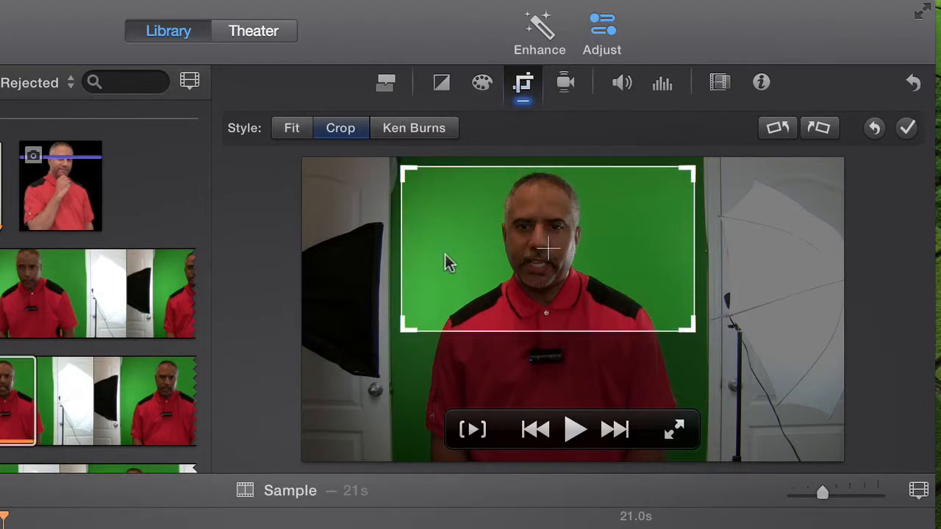
click(907, 125)
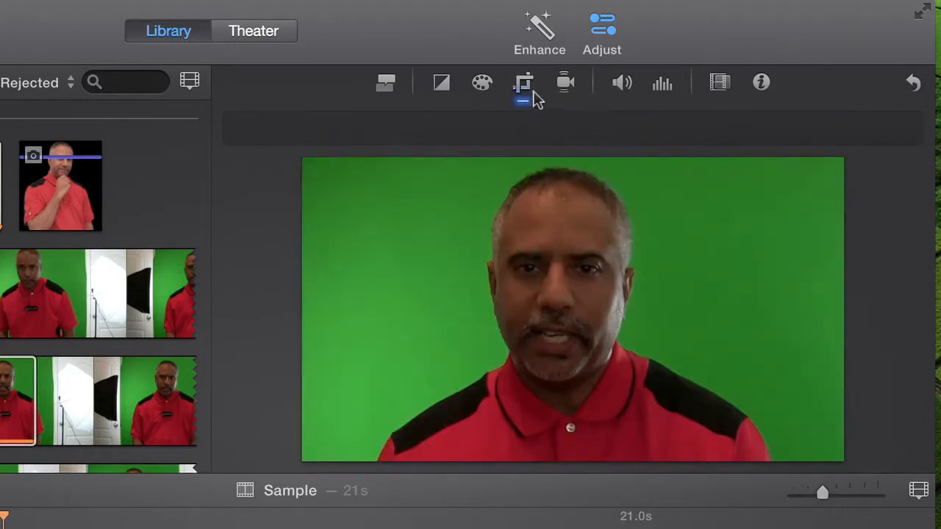
- Set the clip's overlay style to Green/Blue Screen and fine-tune the softness to about the middle of its range
click(385, 86)
click(386, 128)
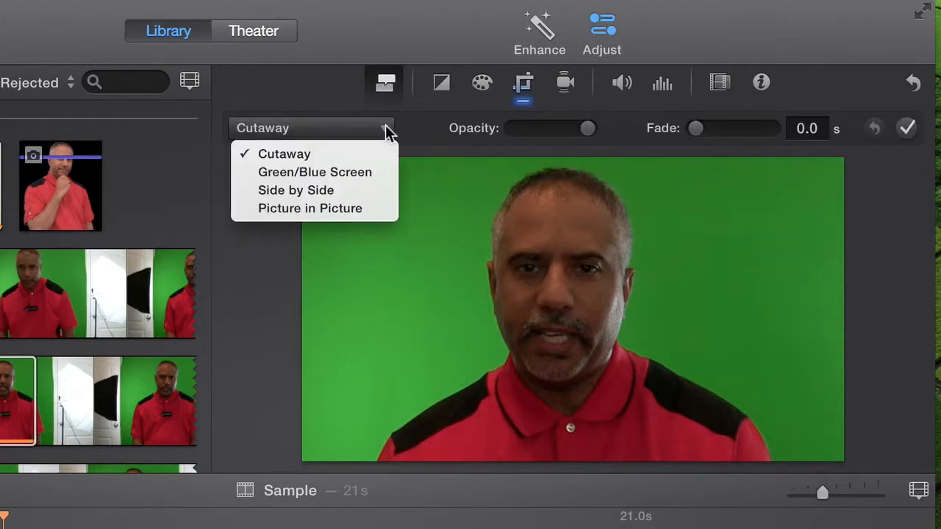
click(318, 174)
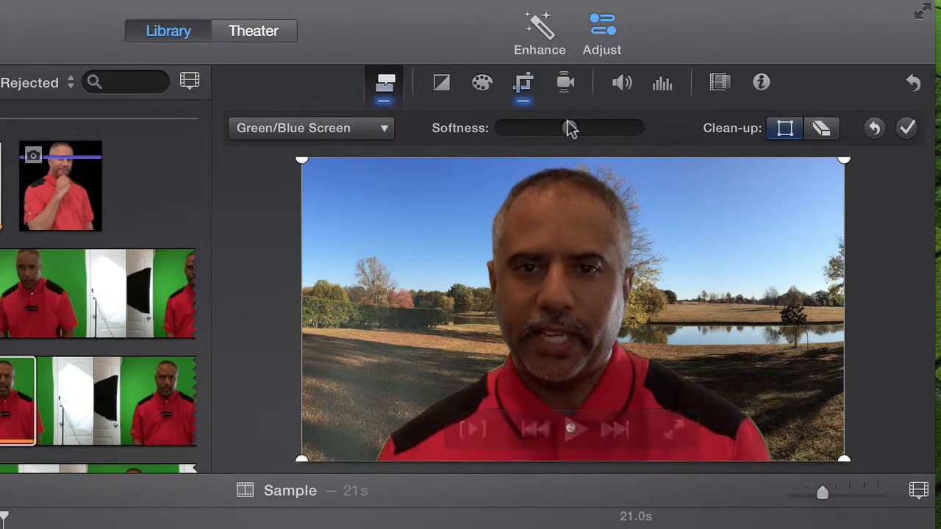
mouse_move(571, 128)
mouse_down()
mouse_move(634, 126)
mouse_move(505, 130)
mouse_move(624, 128)
mouse_move(565, 129)
mouse_up()
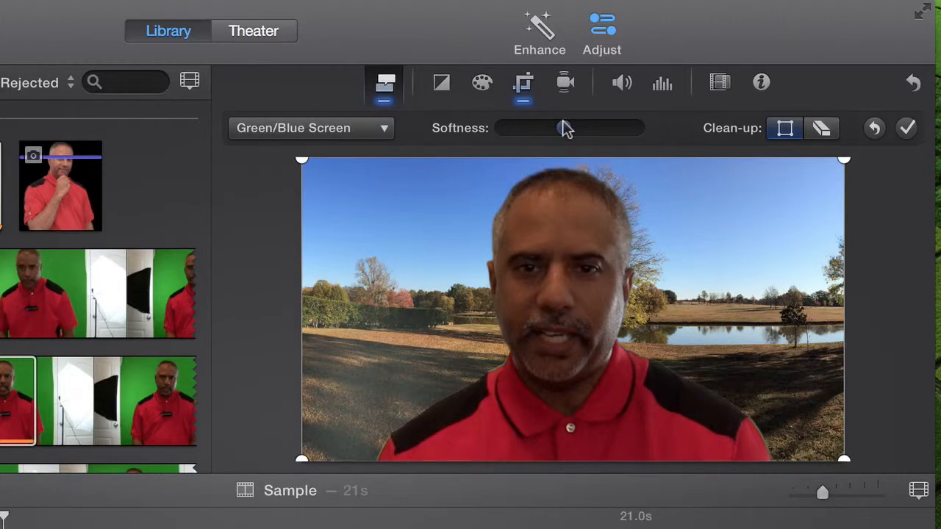
drag(563, 128, 568, 128)
- Erase the leftover haze beside the man's shoulder with the clean-up eraser and apply the overlay settings
click(821, 129)
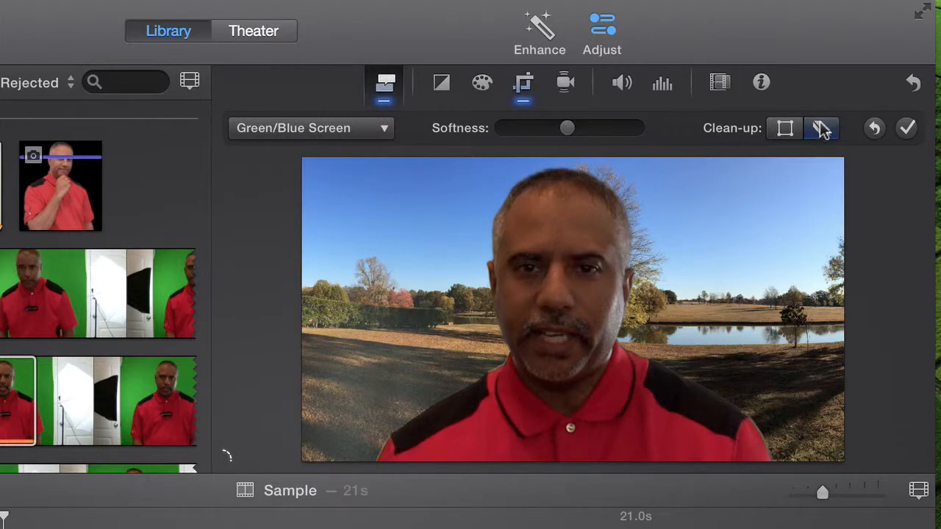
click(374, 380)
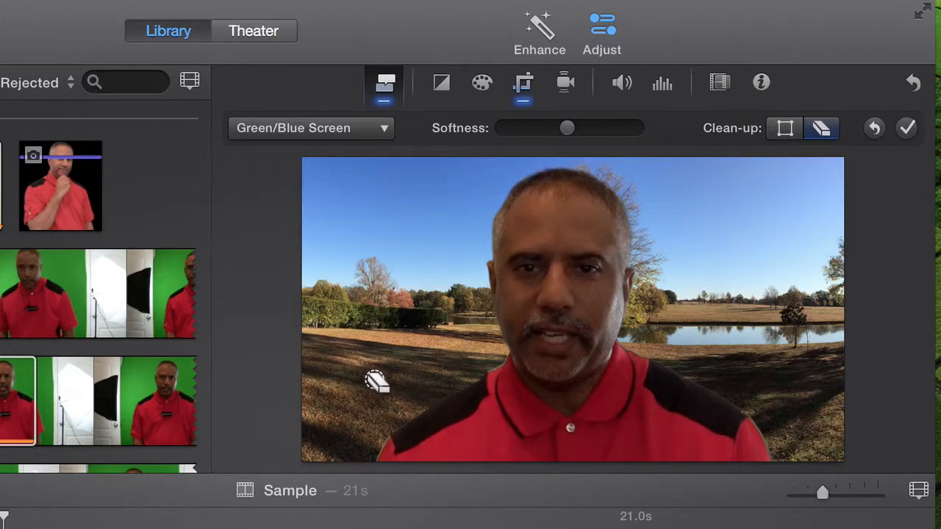
click(906, 128)
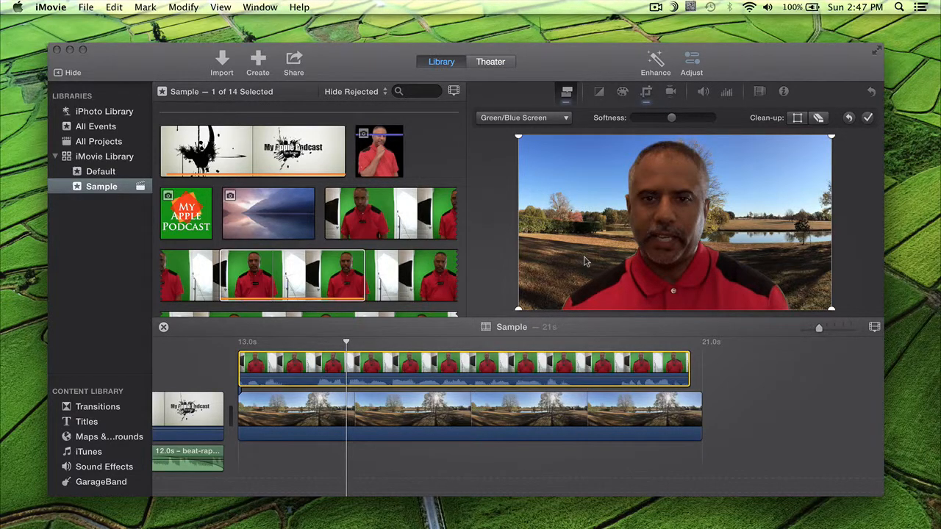
- Look over the sharing options and play the MacBook Pro movie in the Theater
click(295, 60)
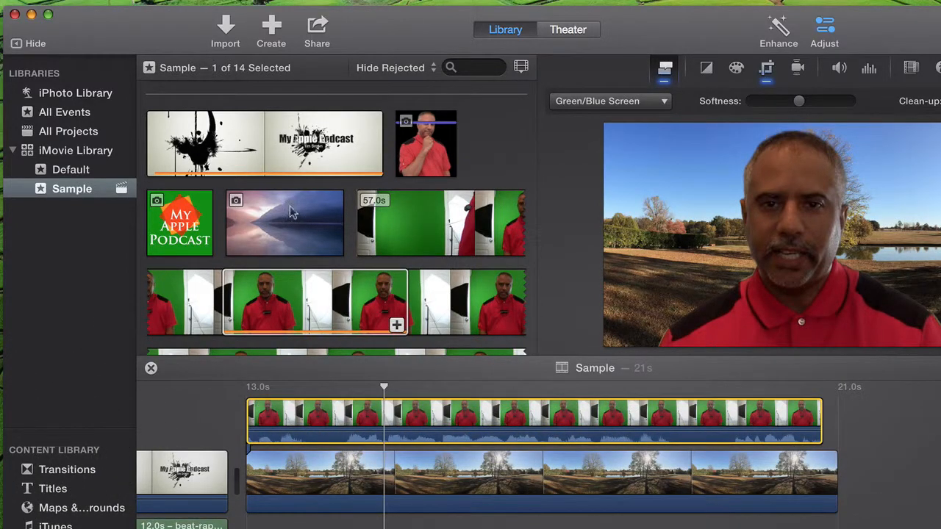
click(578, 32)
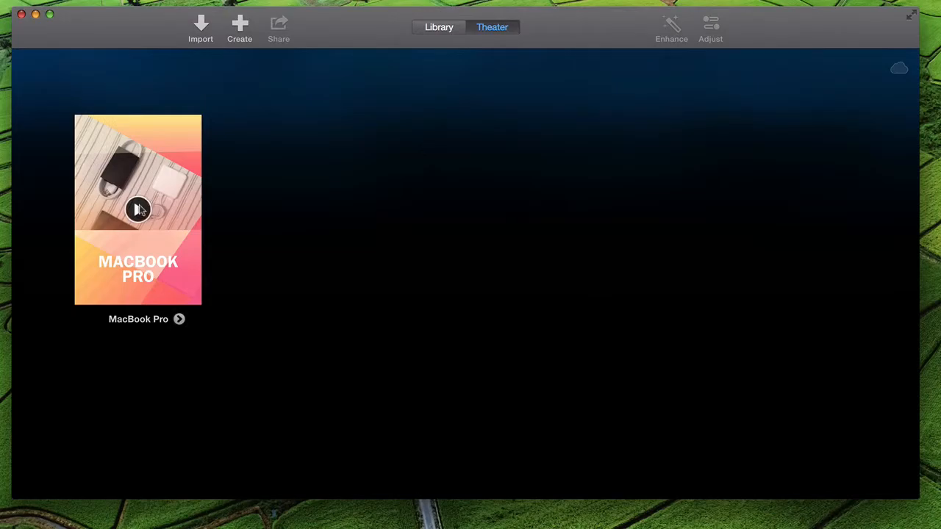
click(137, 209)
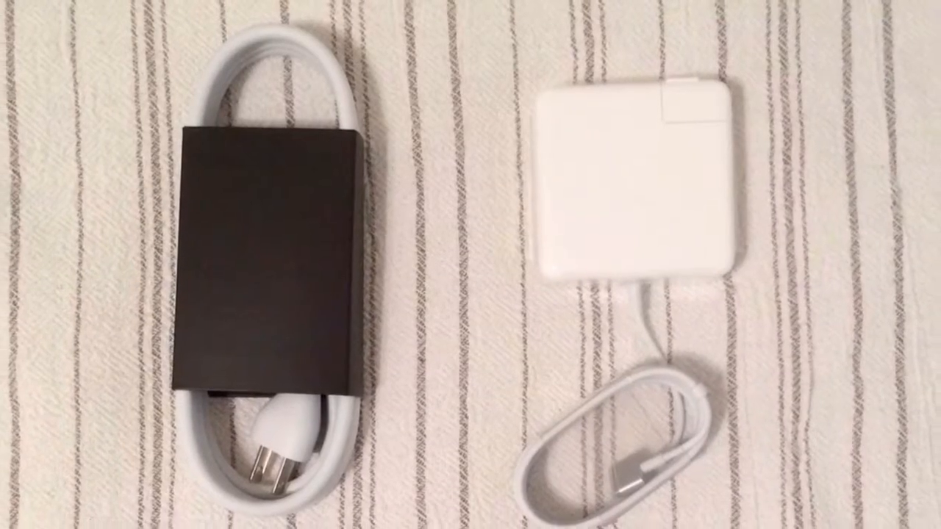